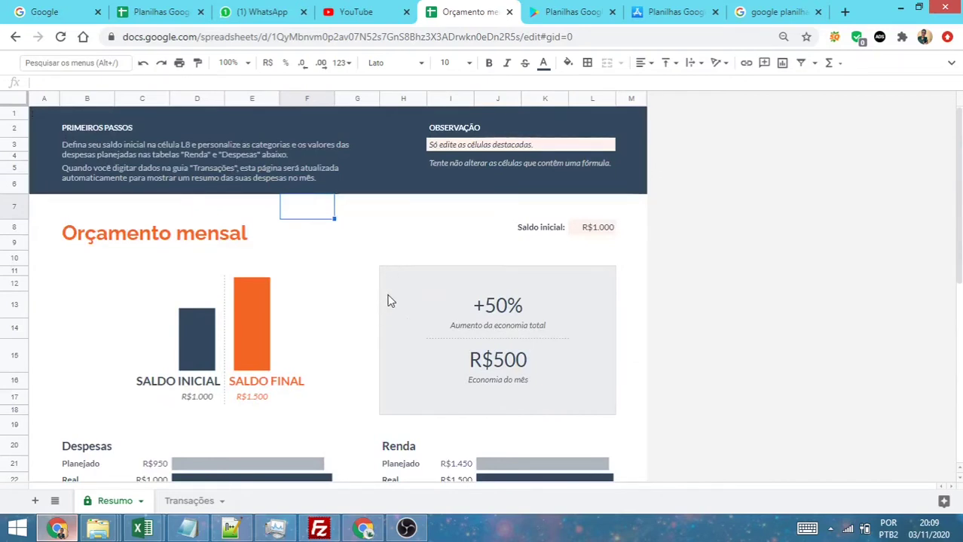
Step: Examine the Orçamento mensal summary sheet, including the balance charts and the Despesas and Renda tables
scroll(381, 328, down, 3)
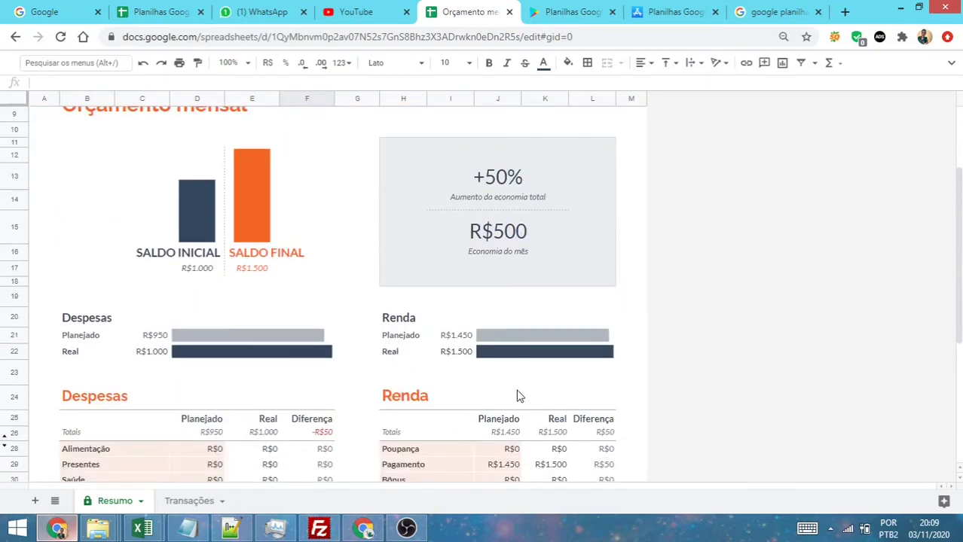
scroll(519, 396, down, 4)
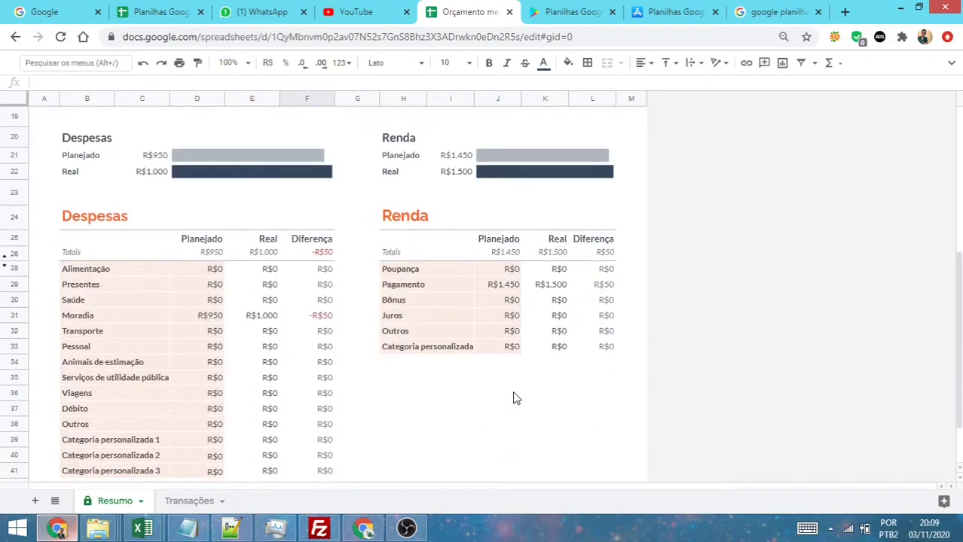
scroll(515, 398, up, 7)
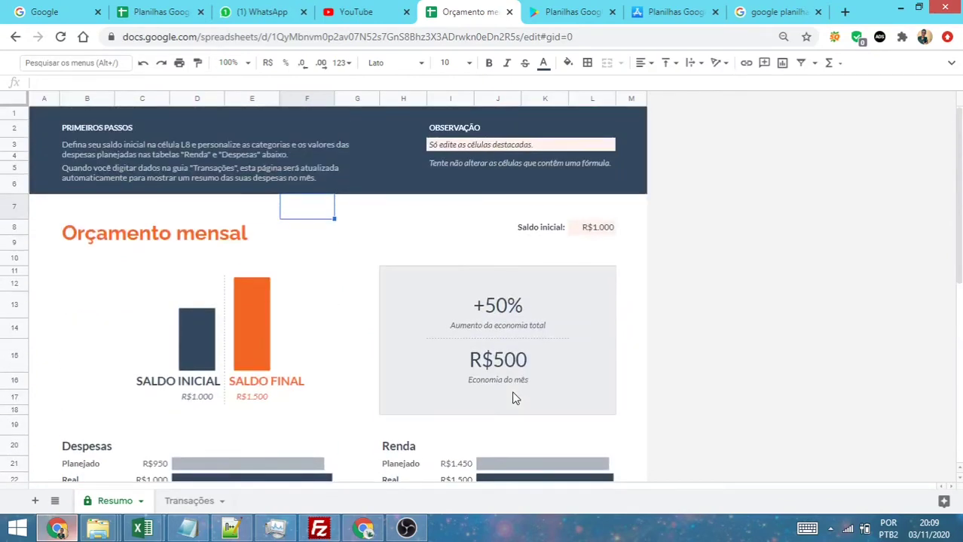
scroll(473, 371, down, 2)
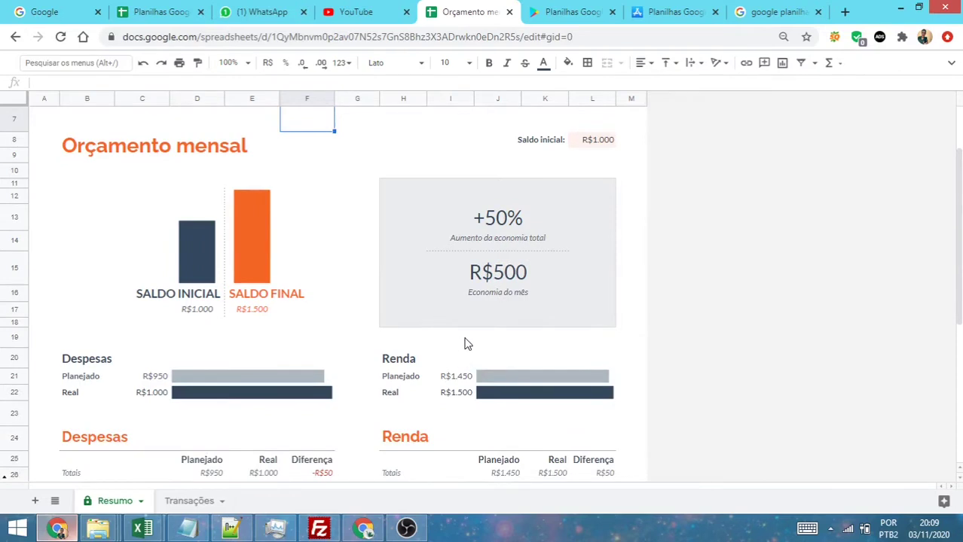
scroll(461, 339, up, 2)
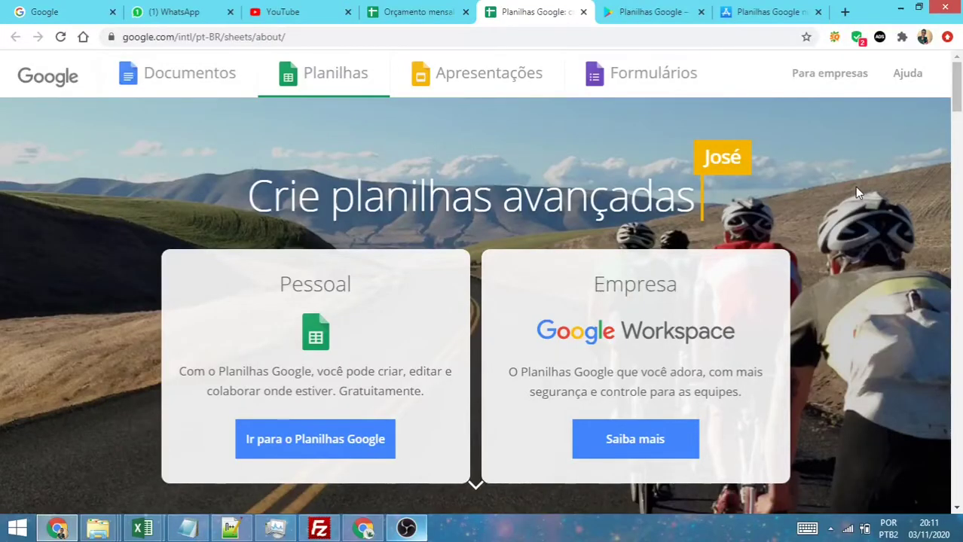
Step: Switch to the Google Sheets about page and examine its Pessoal and Empresa options and the Impressione section
scroll(670, 276, down, 3)
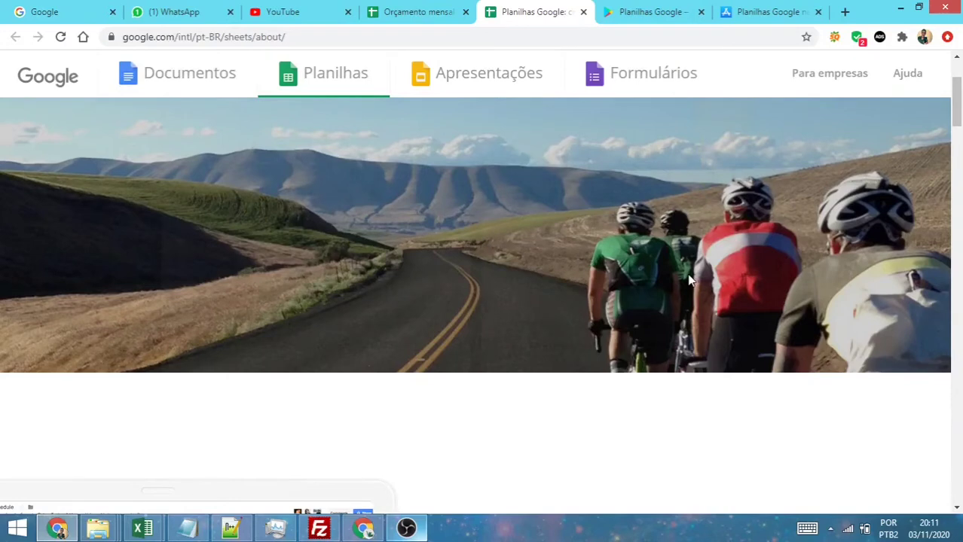
scroll(687, 281, down, 3)
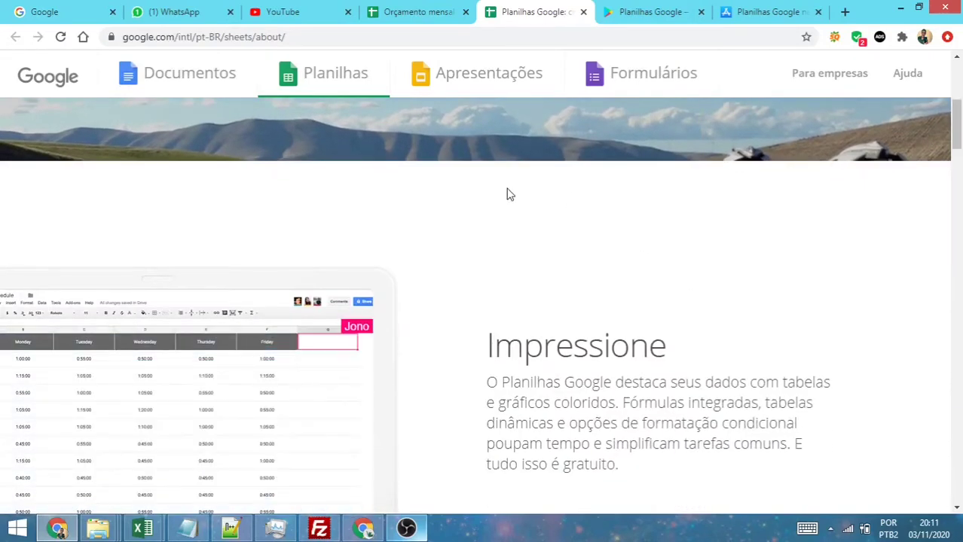
scroll(506, 226, up, 5)
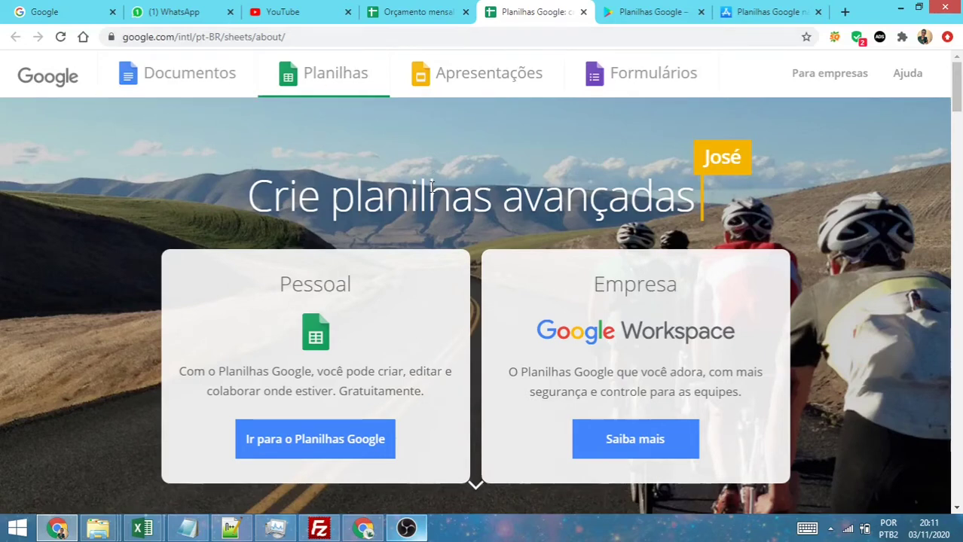
scroll(461, 170, down, 2)
scroll(454, 315, down, 2)
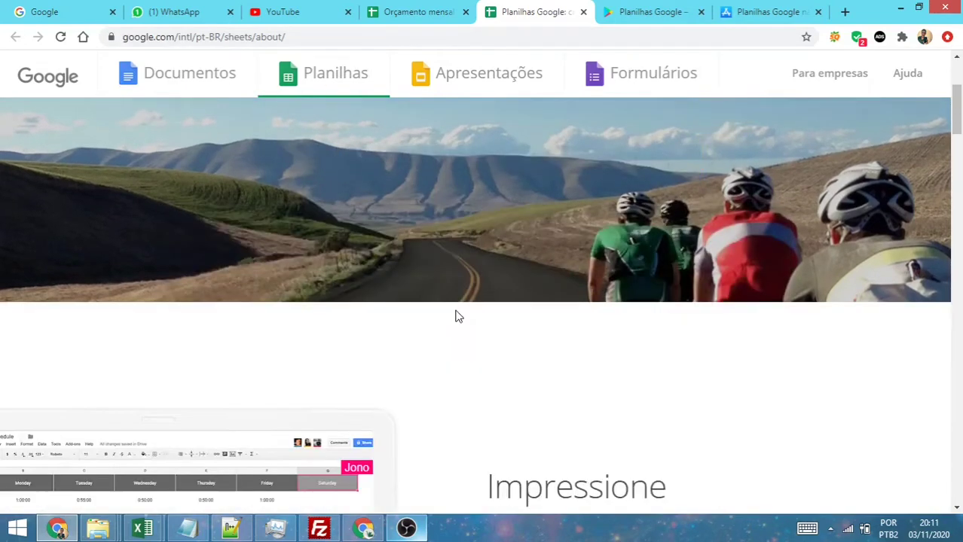
scroll(456, 391, down, 2)
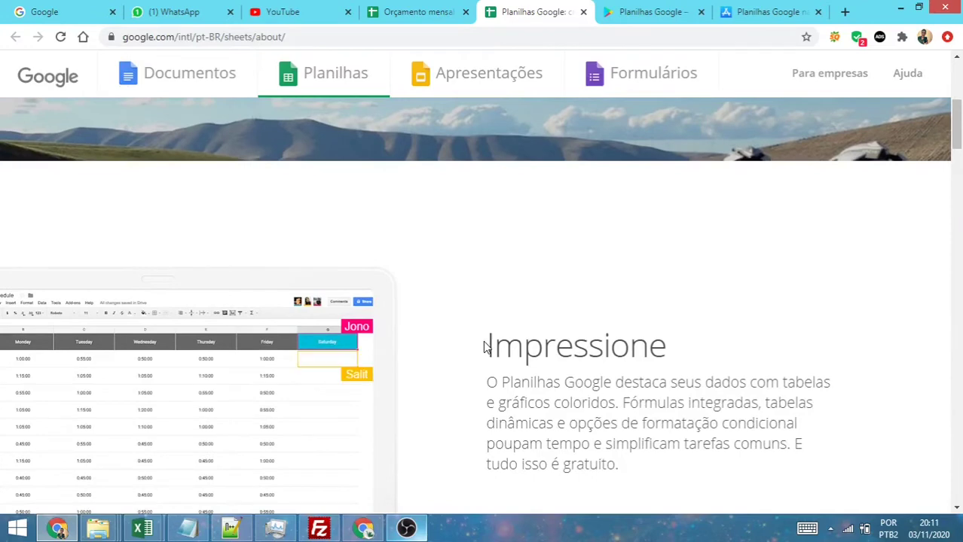
scroll(529, 376, down, 2)
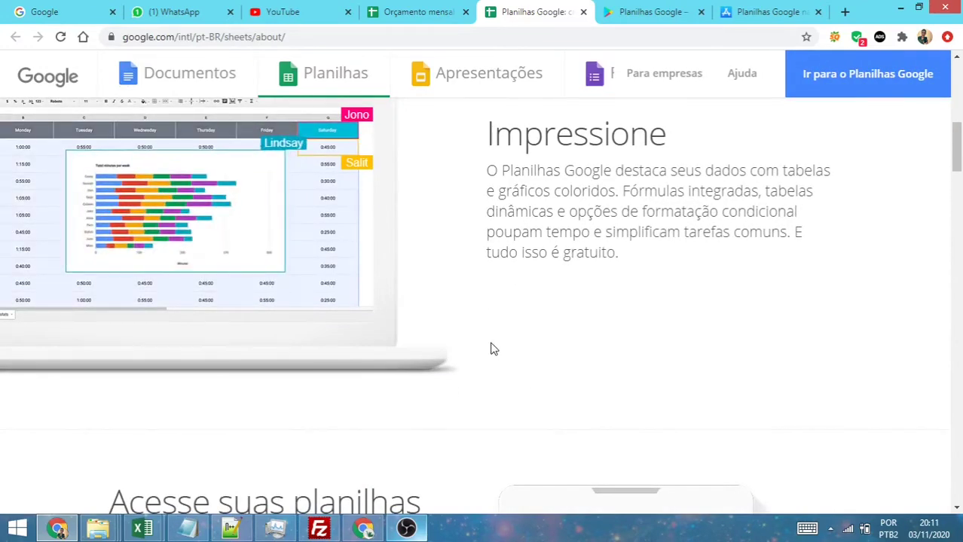
scroll(503, 349, down, 1)
scroll(518, 333, up, 7)
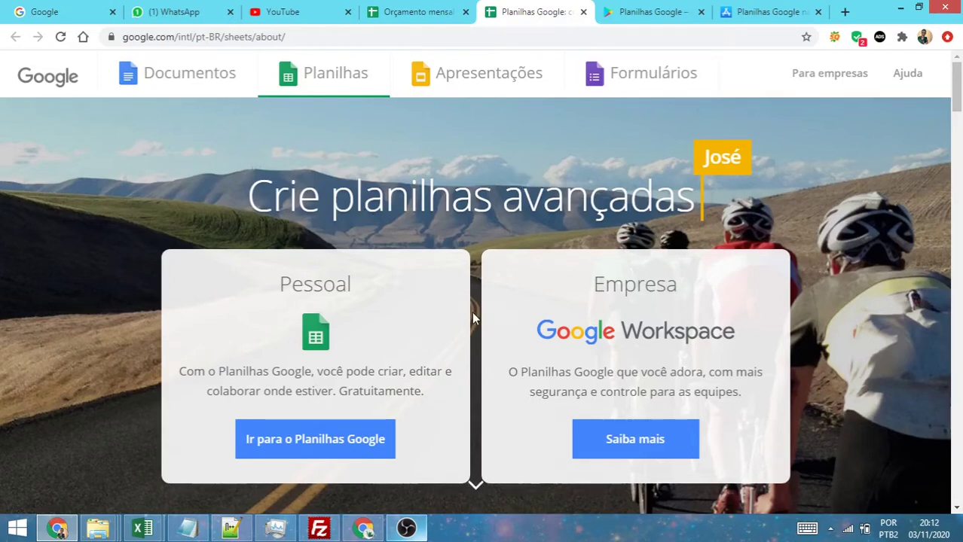
Step: Read the Impressione section and the section on accessing spreadsheets anywhere, including the app download option
scroll(445, 278, down, 2)
scroll(462, 346, down, 3)
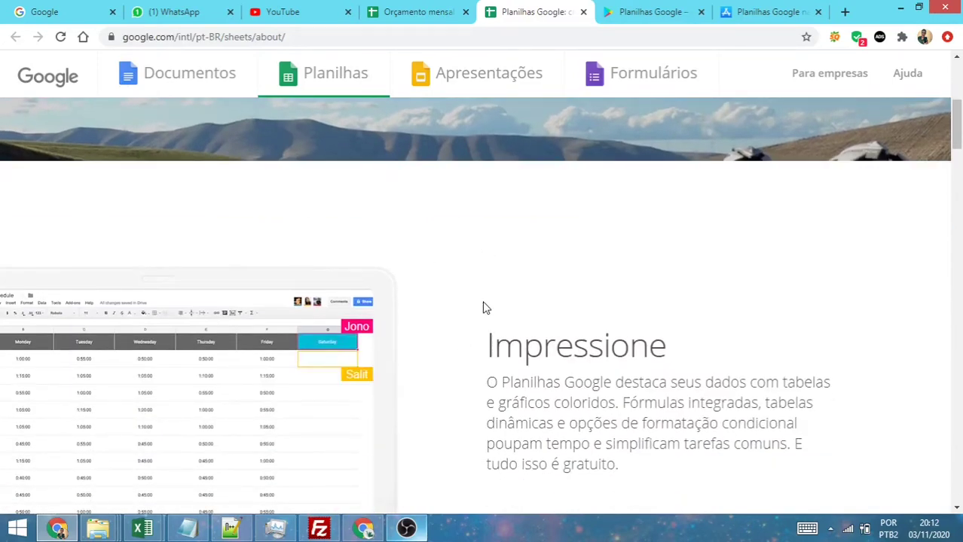
scroll(484, 308, down, 2)
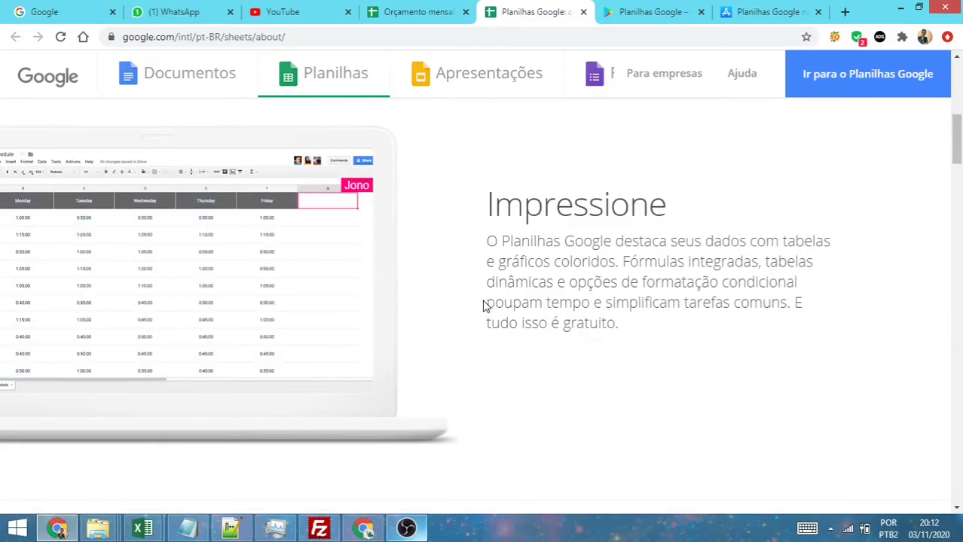
scroll(464, 300, down, 5)
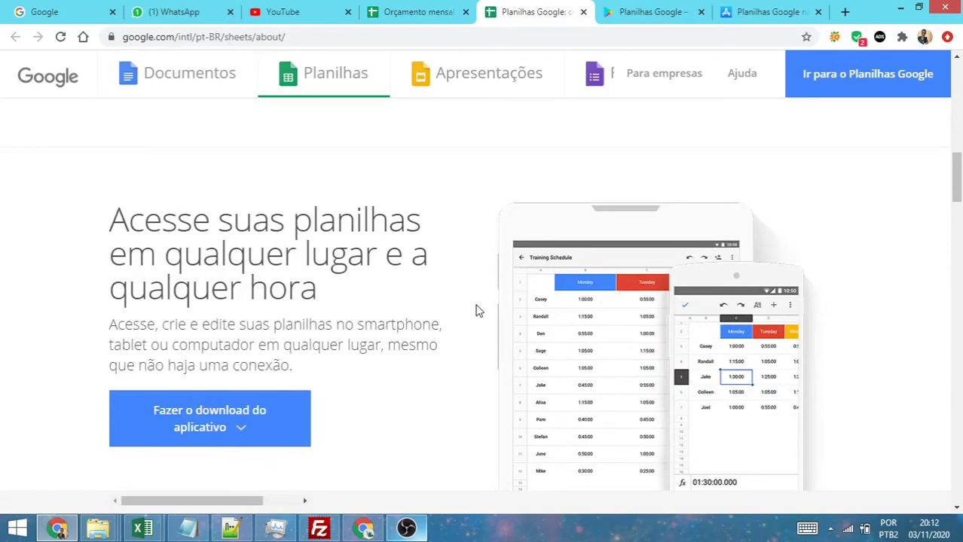
scroll(470, 314, down, 1)
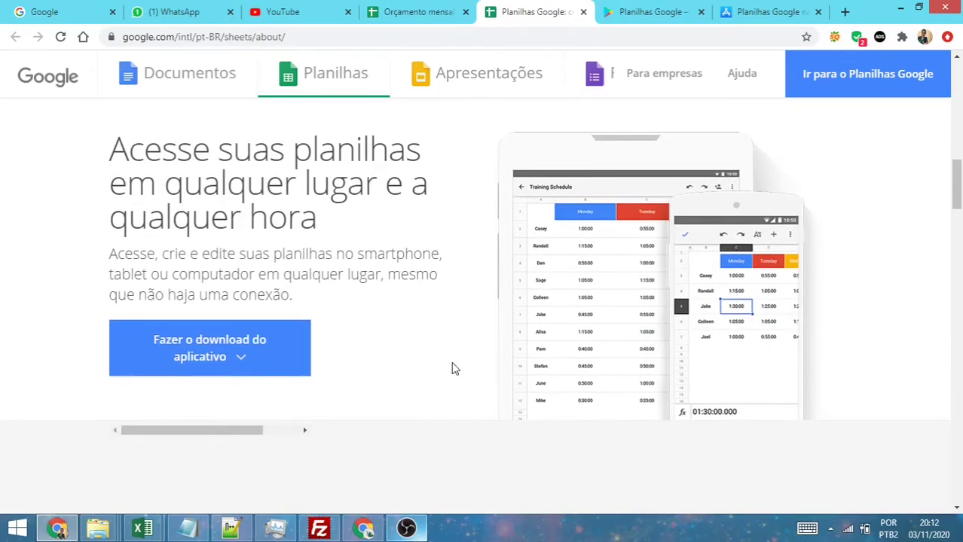
drag(257, 432, 229, 431)
Step: Read the page's sections on working together, automatic saving and Excel compatibility
scroll(476, 310, down, 3)
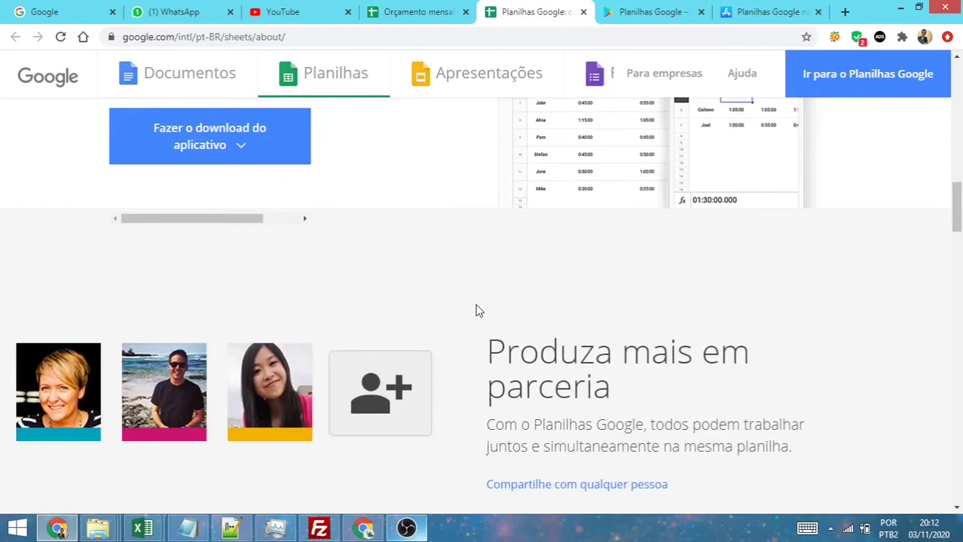
scroll(609, 346, down, 2)
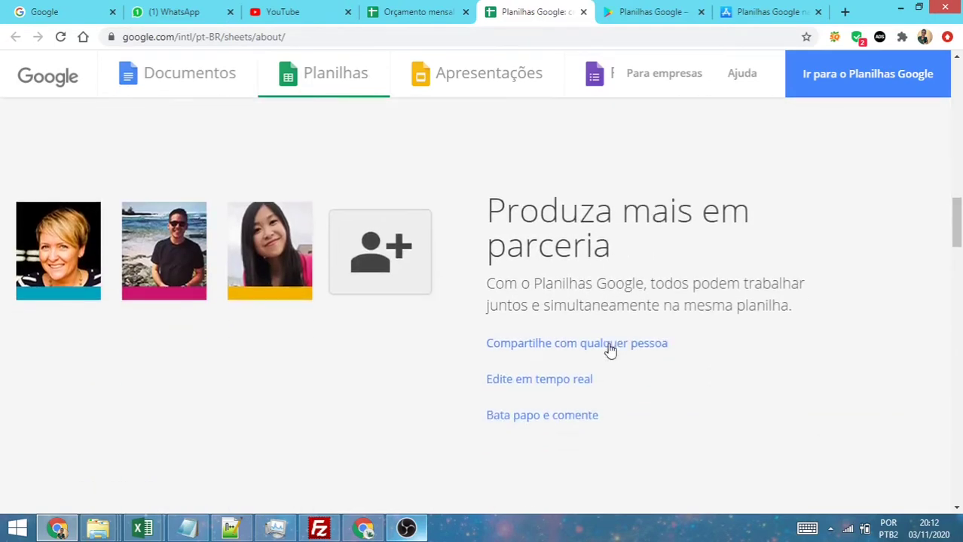
scroll(458, 348, down, 4)
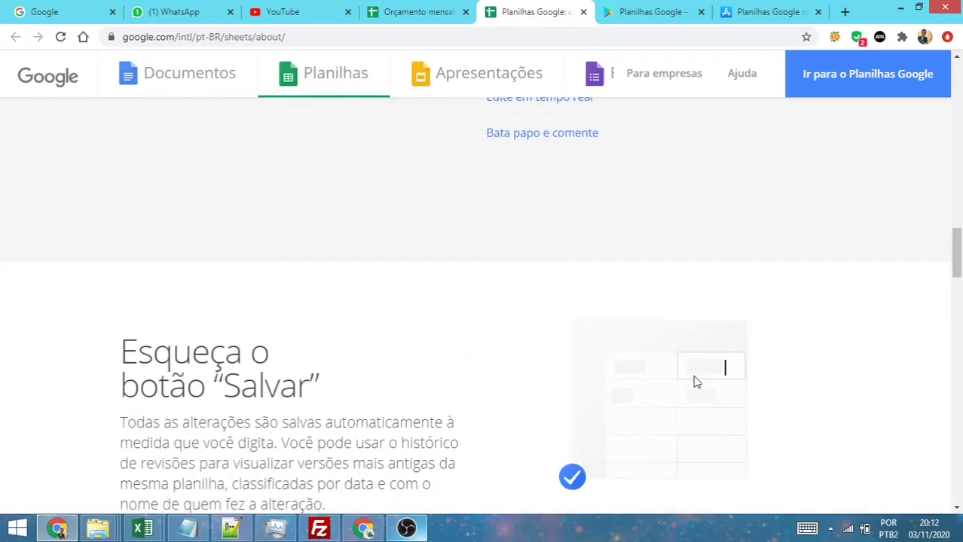
scroll(696, 381, down, 2)
scroll(444, 339, down, 2)
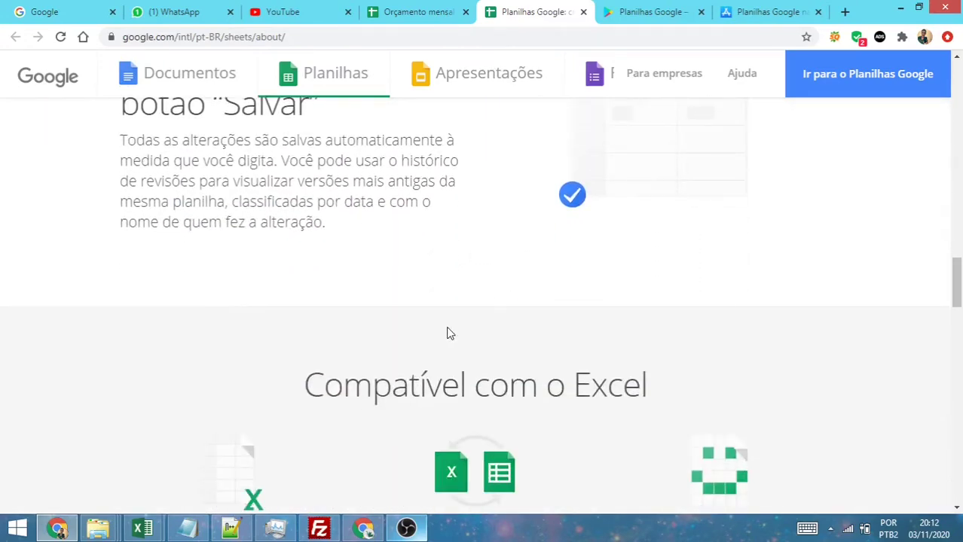
scroll(452, 335, down, 2)
scroll(489, 377, down, 2)
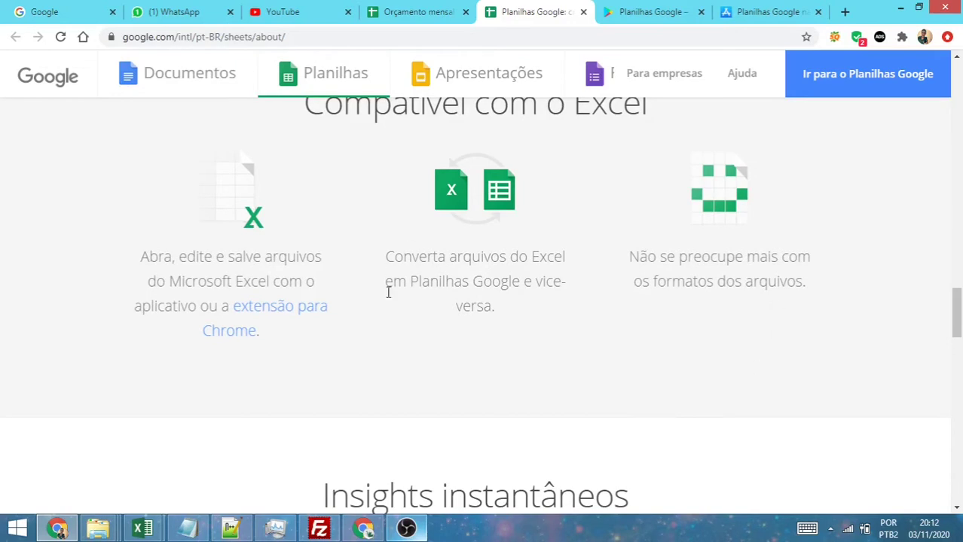
Step: Examine the Insights instantâneos, add-ons and Comece a usar agora sections, down to the footer links
scroll(545, 307, down, 5)
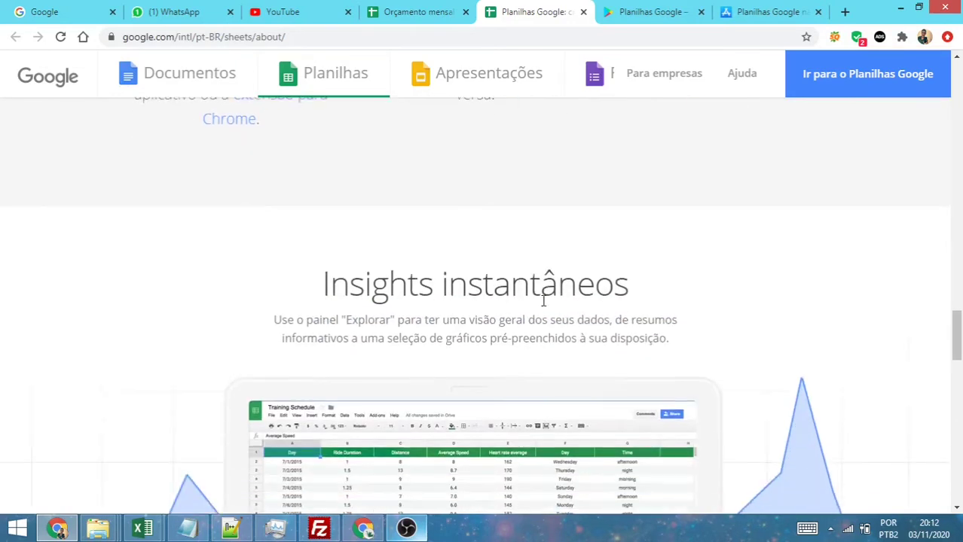
scroll(570, 269, down, 2)
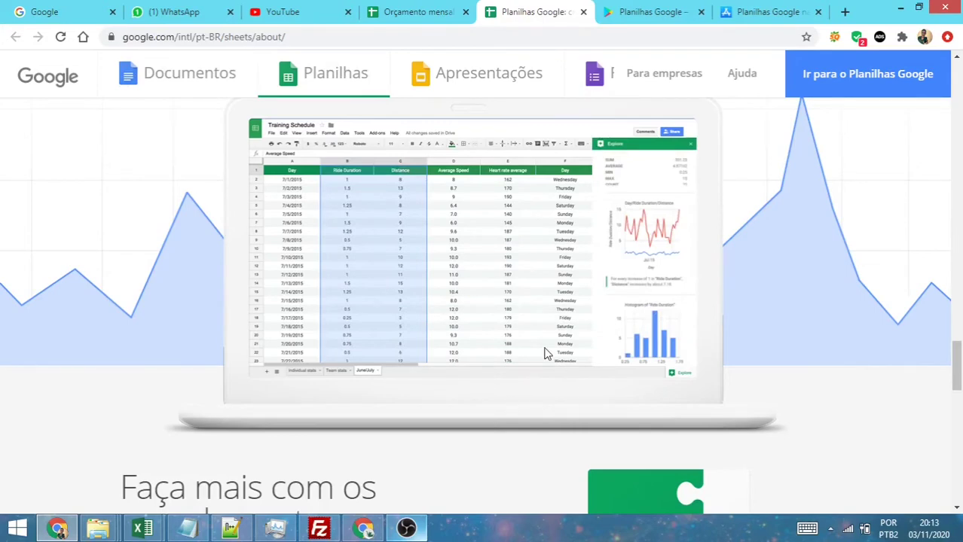
scroll(587, 384, down, 3)
scroll(558, 391, down, 3)
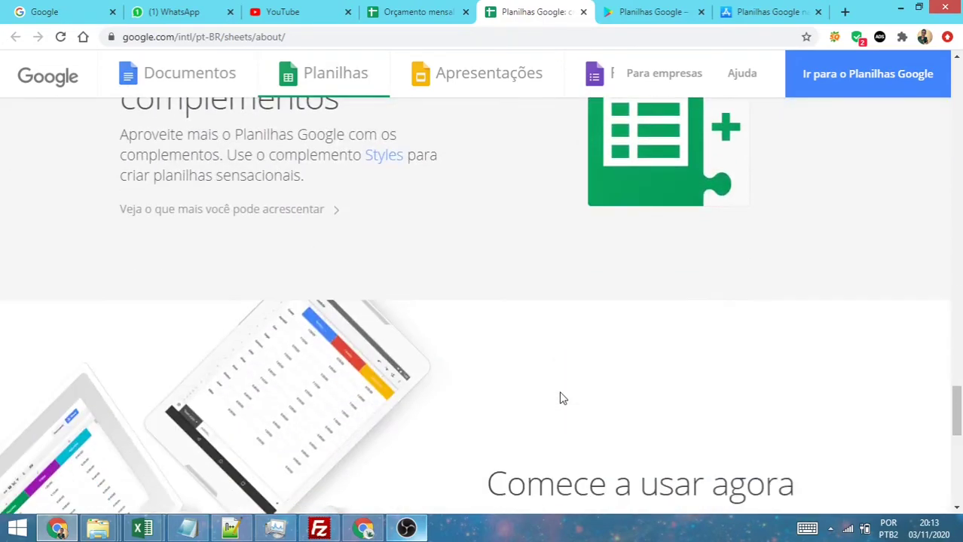
scroll(558, 391, down, 3)
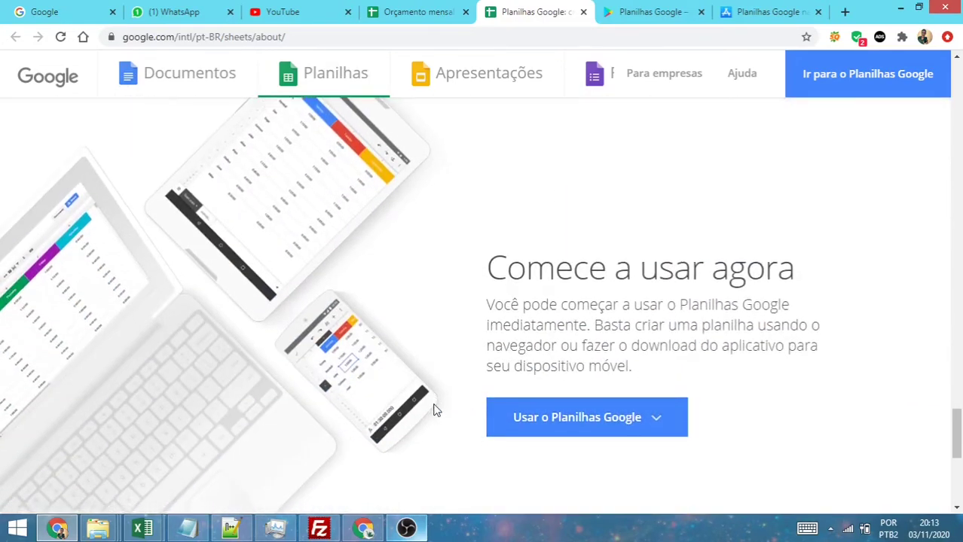
scroll(433, 409, down, 3)
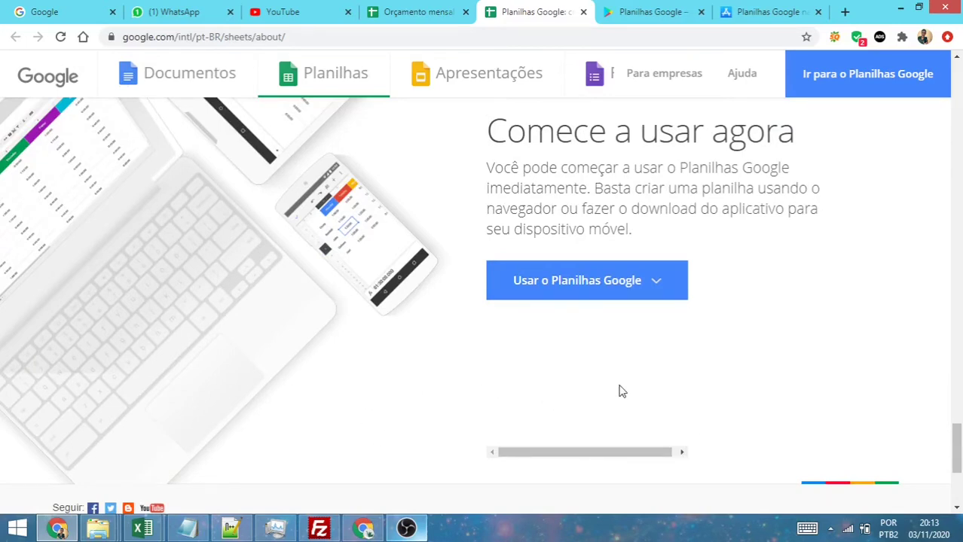
scroll(620, 390, down, 3)
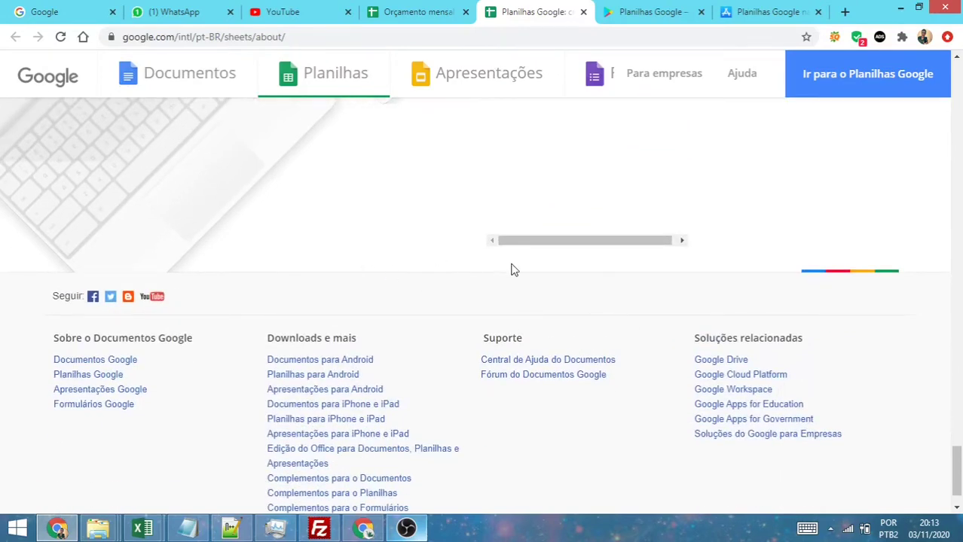
Step: Review the feature sections back up to the Pessoal and Empresa options, and revisit the Impressione section
scroll(422, 335, up, 3)
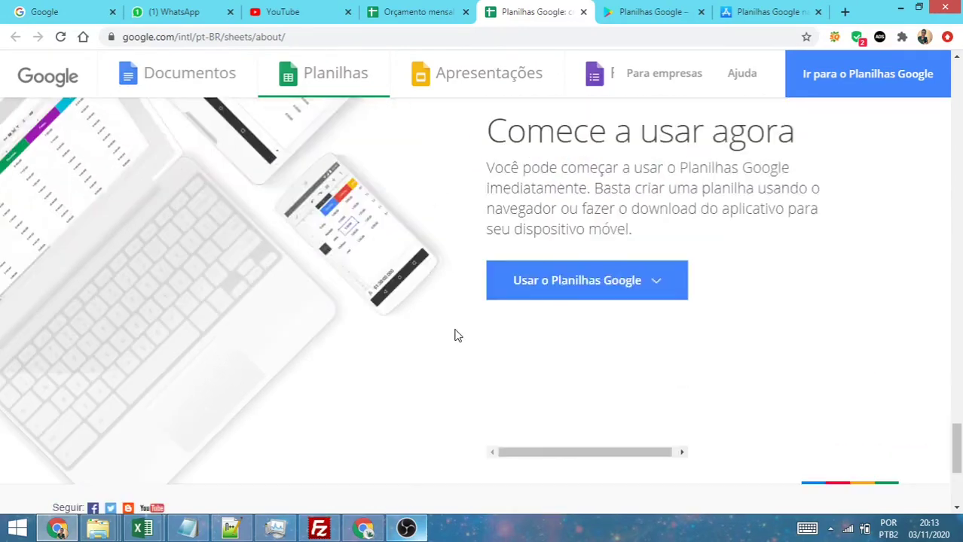
scroll(455, 344, up, 10)
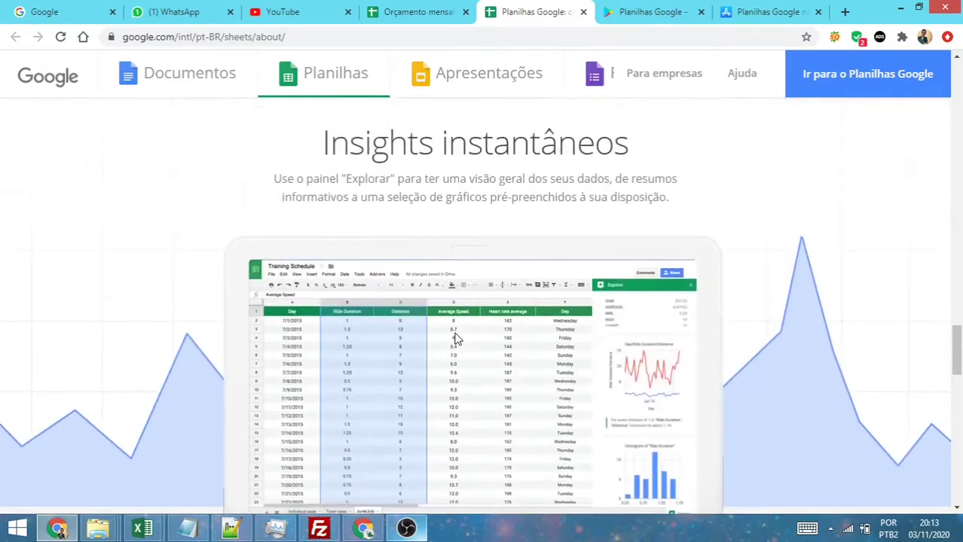
scroll(455, 339, up, 6)
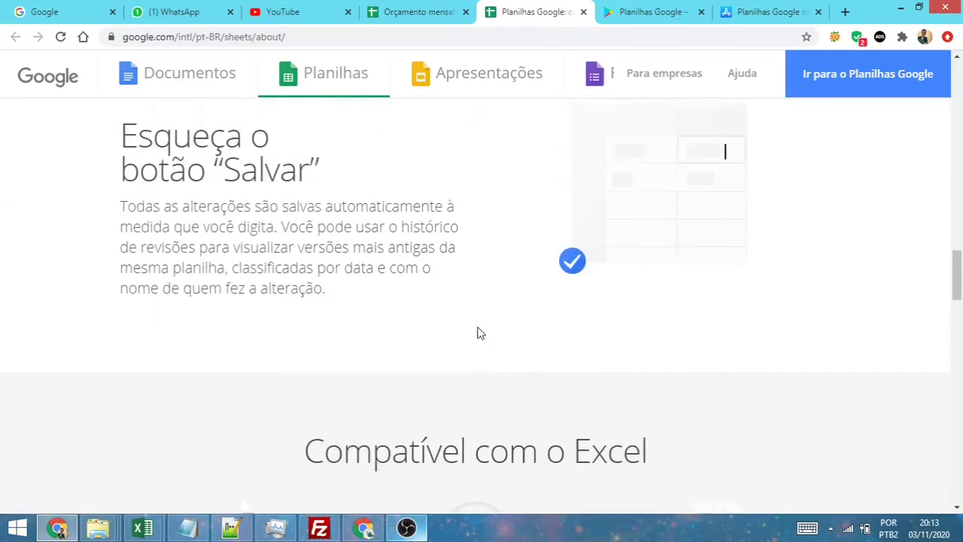
scroll(476, 324, up, 8)
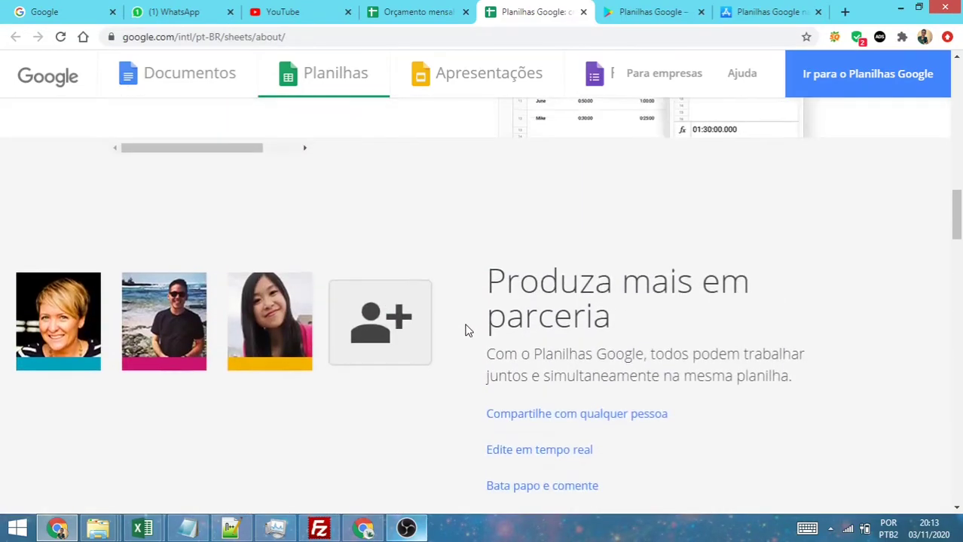
scroll(467, 330, up, 10)
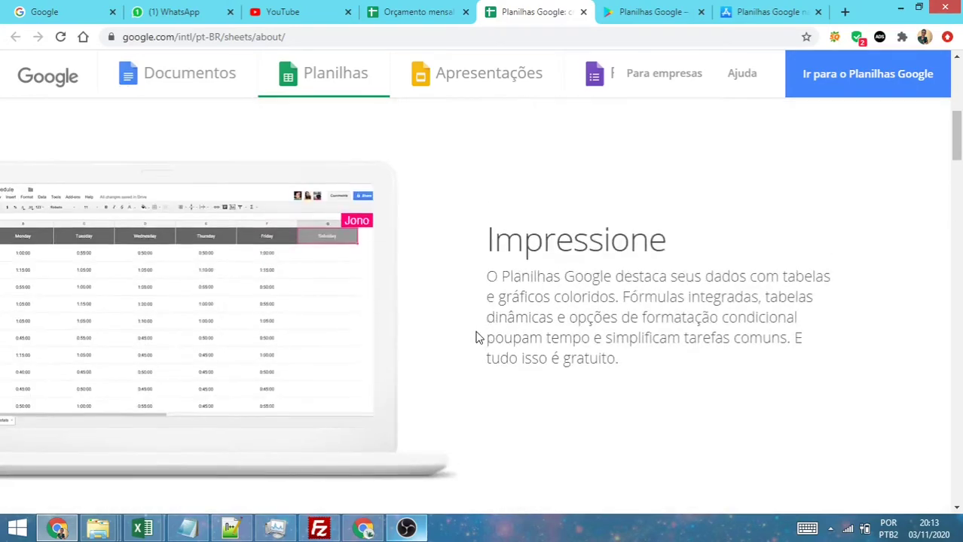
scroll(610, 369, up, 2)
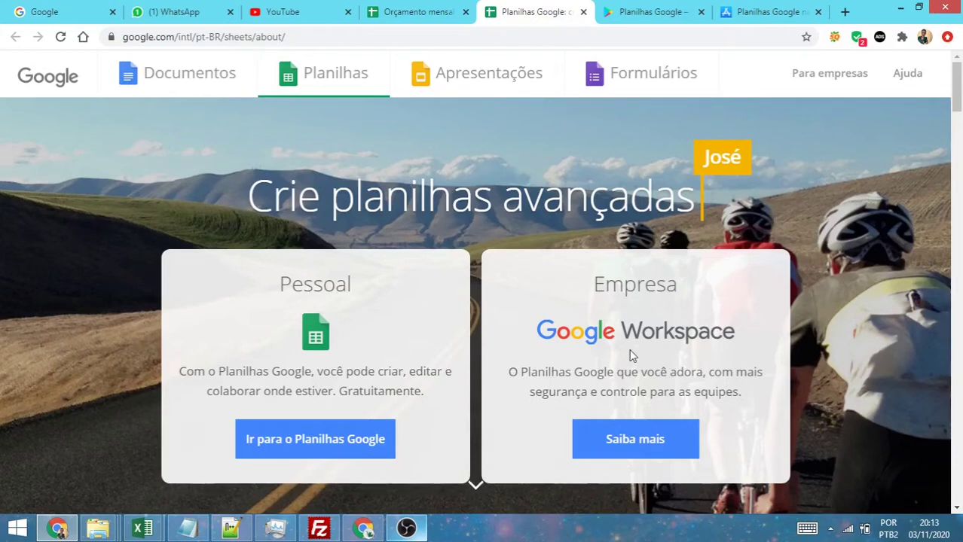
scroll(821, 393, down, 2)
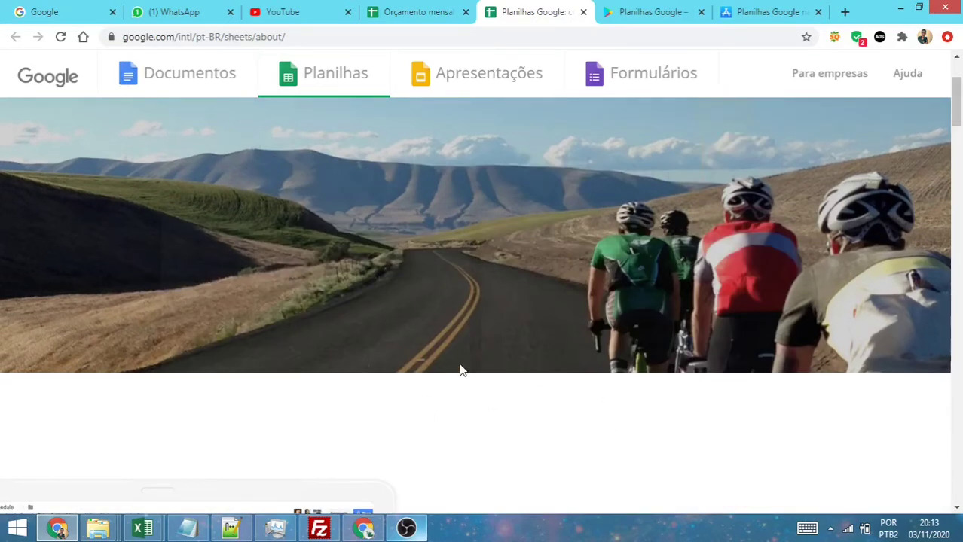
scroll(482, 369, down, 4)
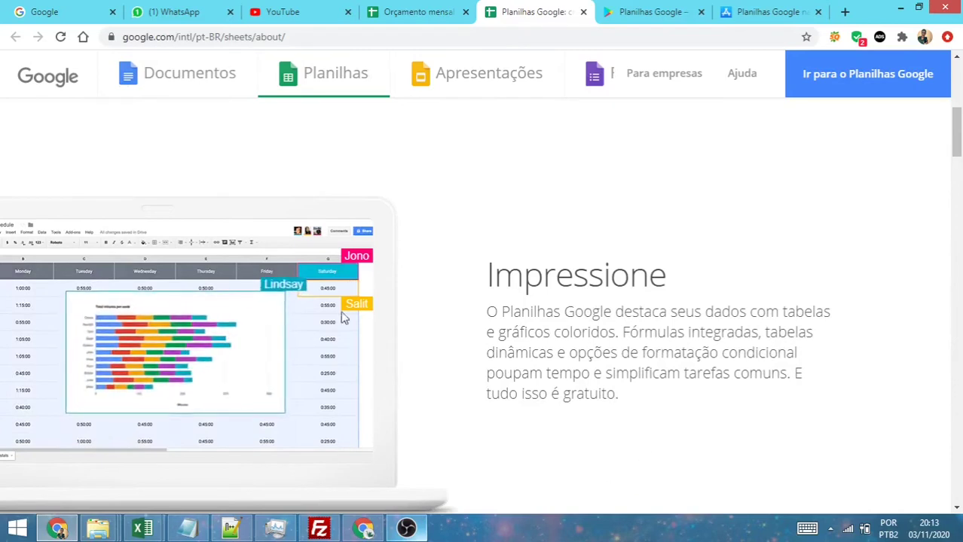
Step: Examine the Impressione section again and the opening banner with its Pessoal and Empresa options
scroll(600, 415, down, 1)
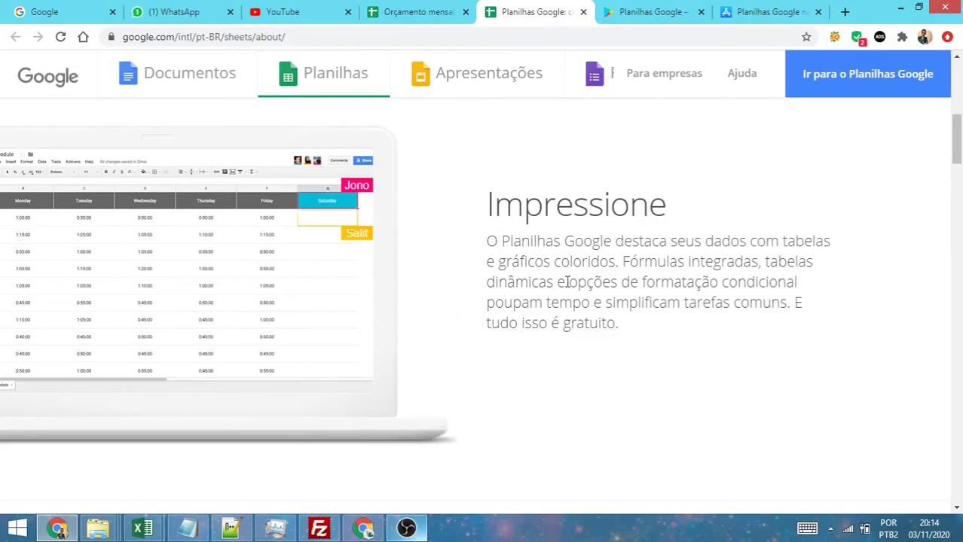
scroll(591, 273, up, 3)
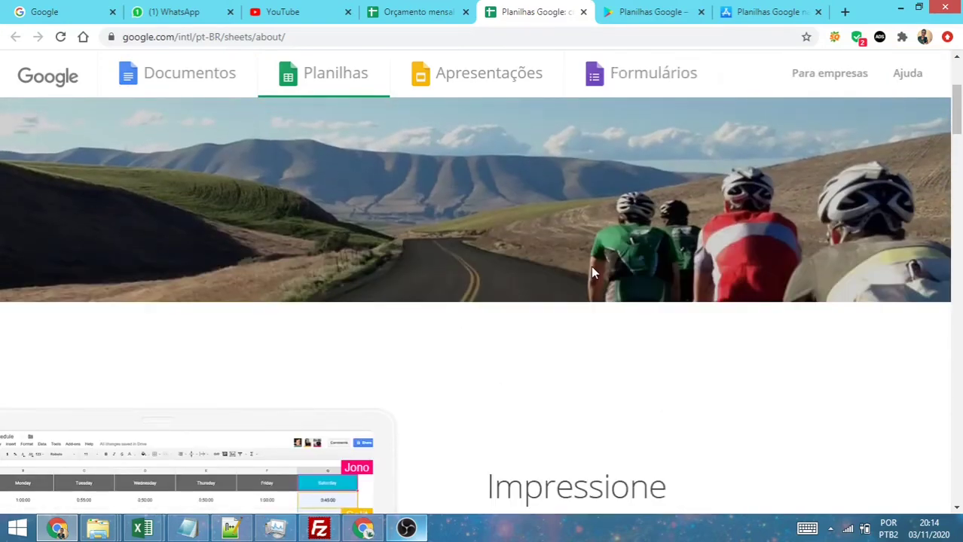
scroll(566, 259, up, 3)
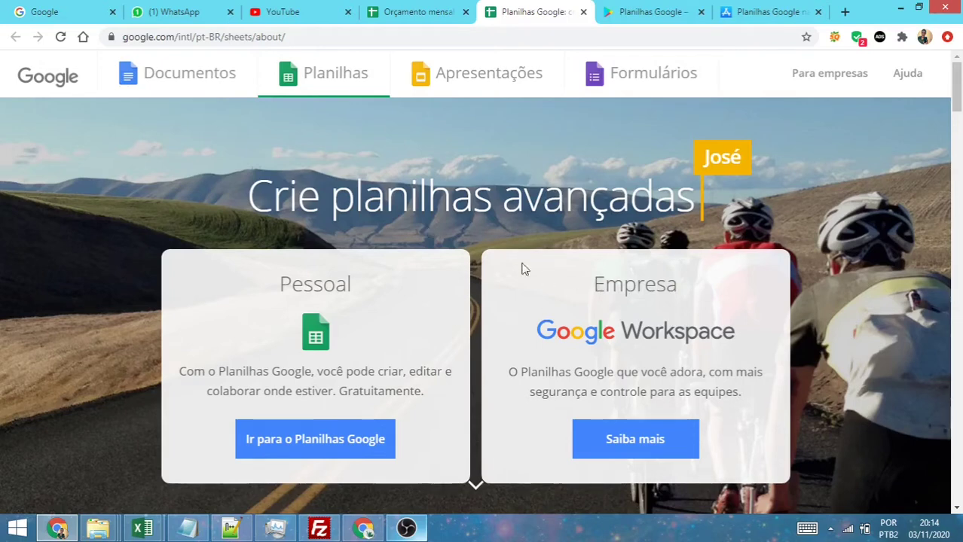
scroll(528, 430, down, 3)
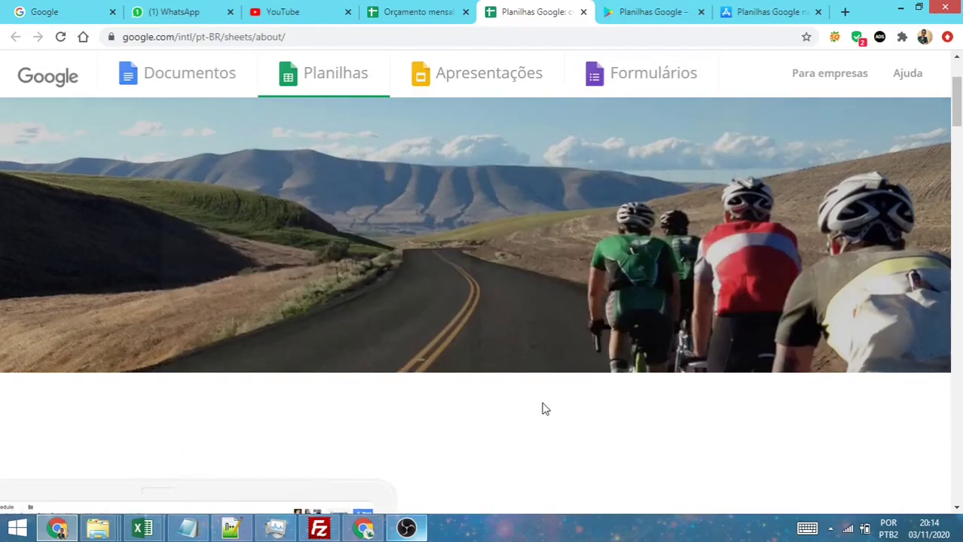
scroll(528, 407, up, 3)
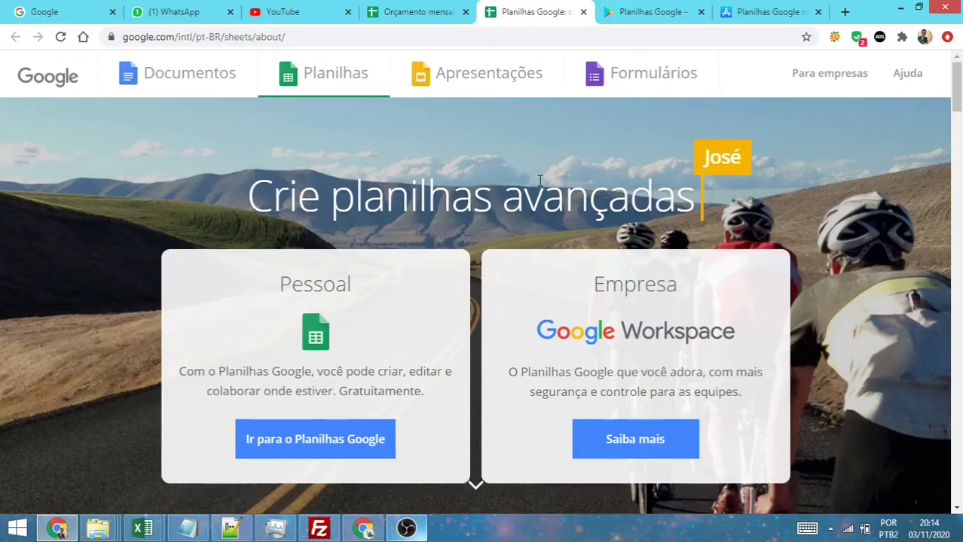
drag(331, 210, 491, 217)
click(543, 219)
scroll(789, 354, down, 3)
scroll(789, 355, up, 3)
Step: Open the Planilhas home page from the list of Google apps on the Google search page
click(72, 7)
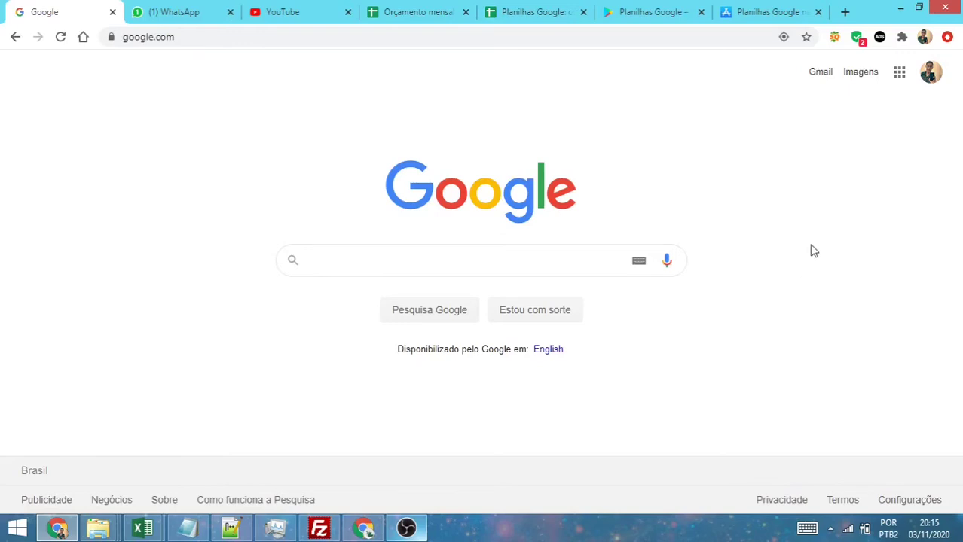
click(898, 75)
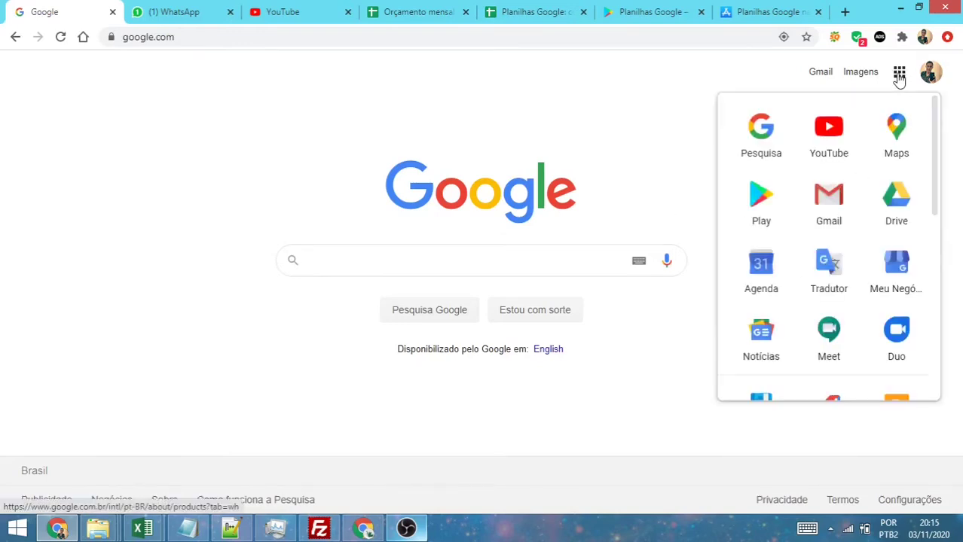
scroll(862, 209, down, 1)
scroll(863, 209, down, 2)
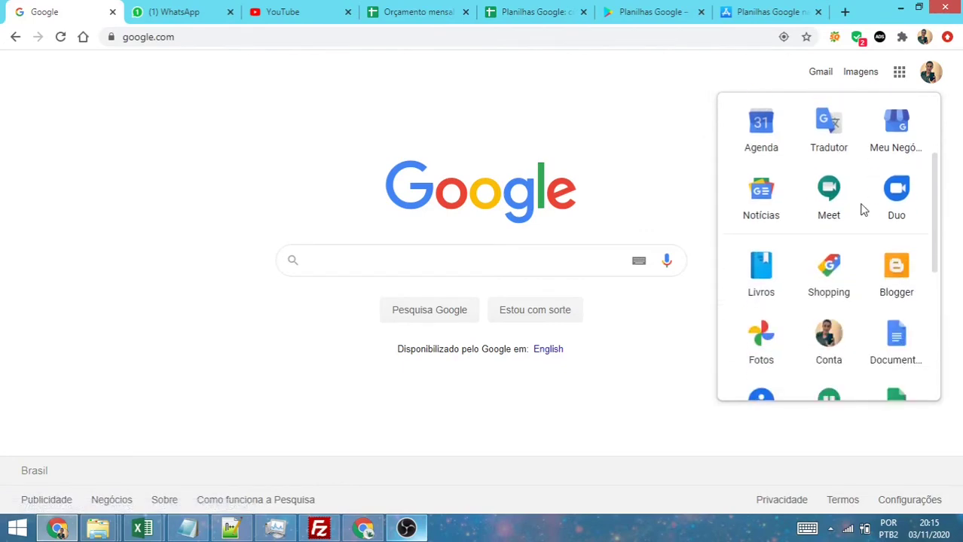
click(894, 331)
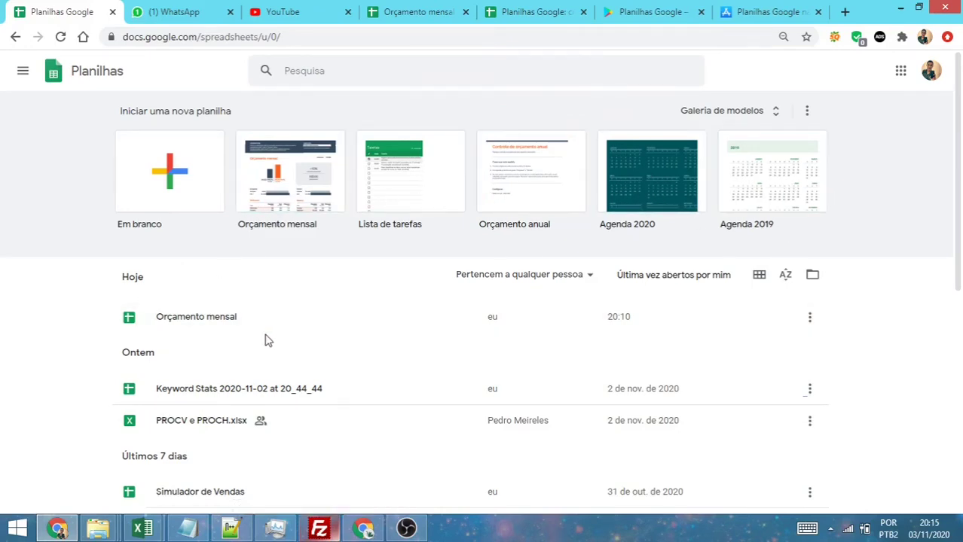
Step: Create a new blank spreadsheet and select cell A1
click(186, 181)
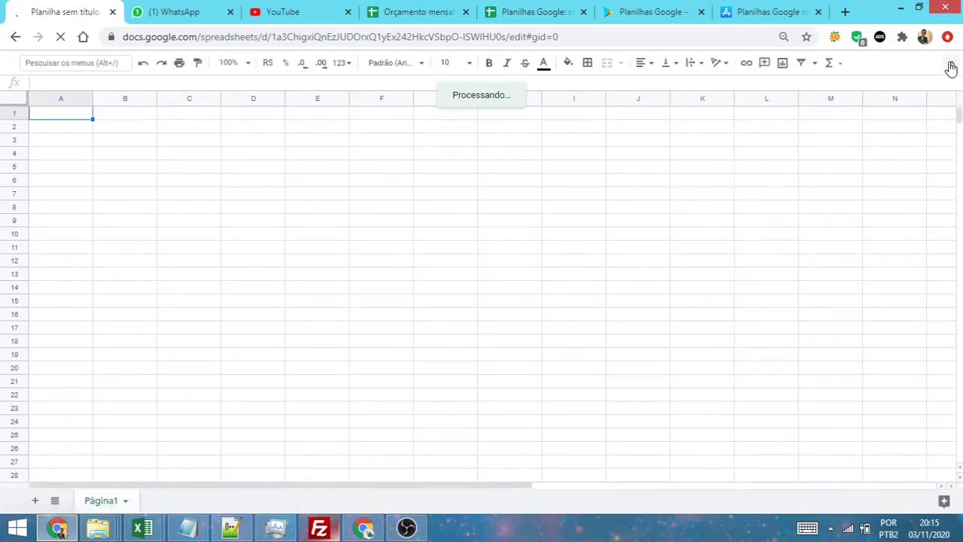
click(107, 156)
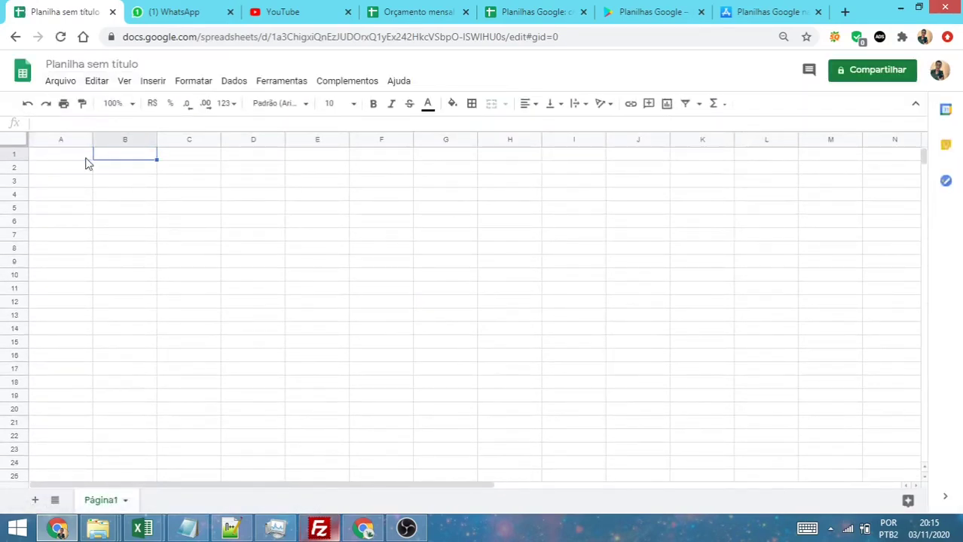
click(86, 158)
Step: Rename the untitled spreadsheet as Minha Planilha and return to cell A1
click(121, 64)
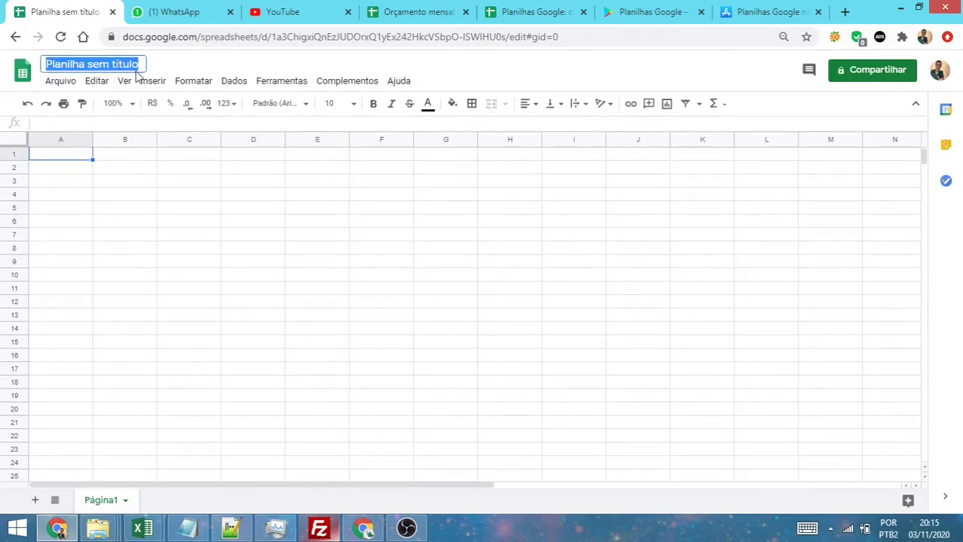
key(BackSpace)
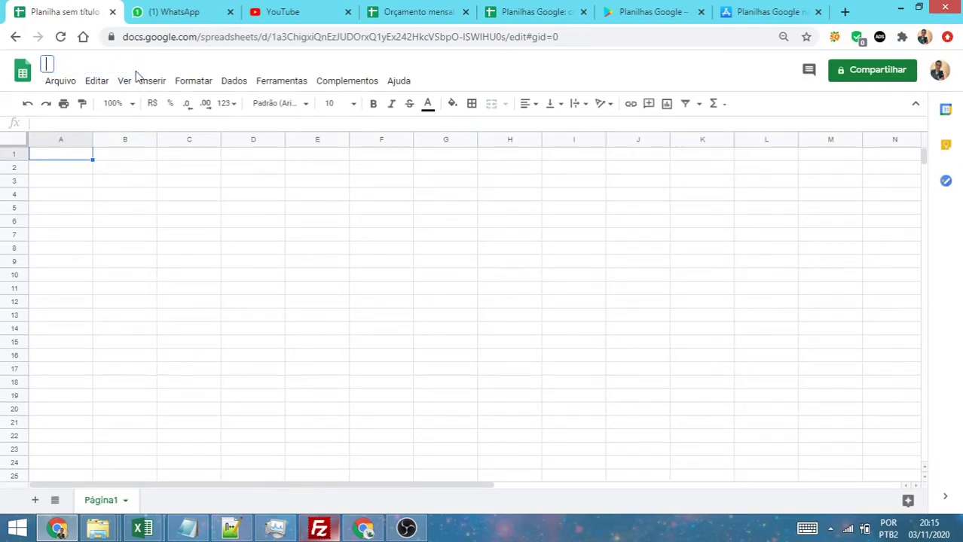
text(Minha Planilha)
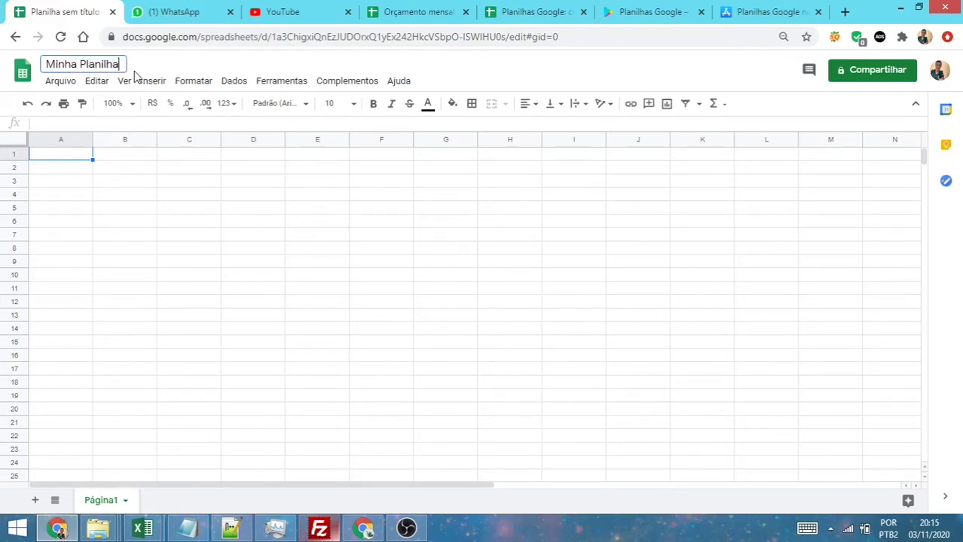
click(144, 183)
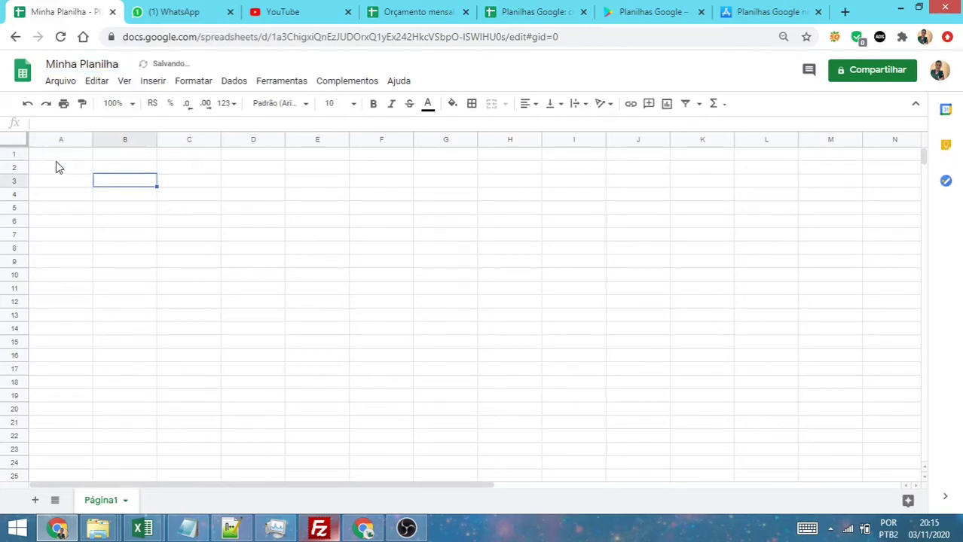
click(55, 156)
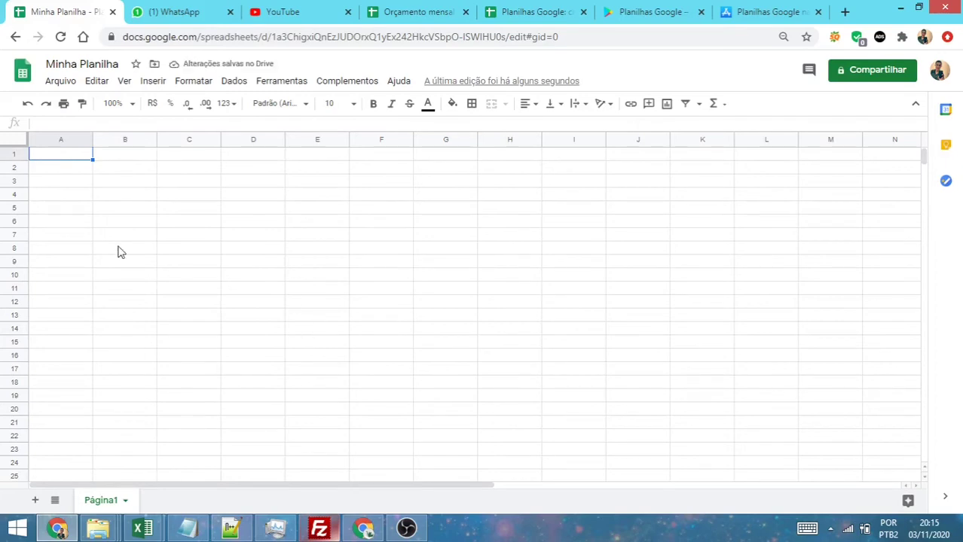
Step: View the SUM function's syntax help by starting the formula =sum( in cell A2, and discard the entry
click(162, 184)
click(119, 156)
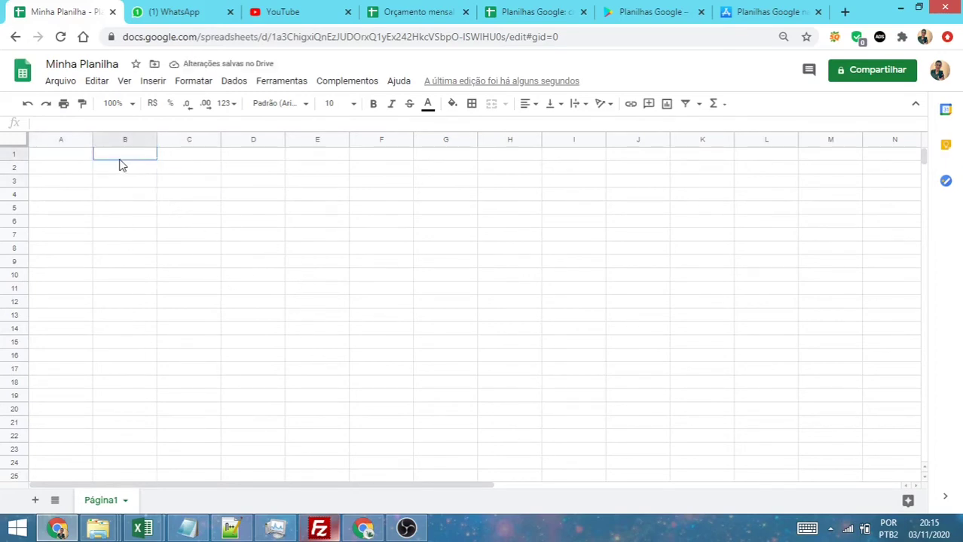
click(80, 156)
key(Down)
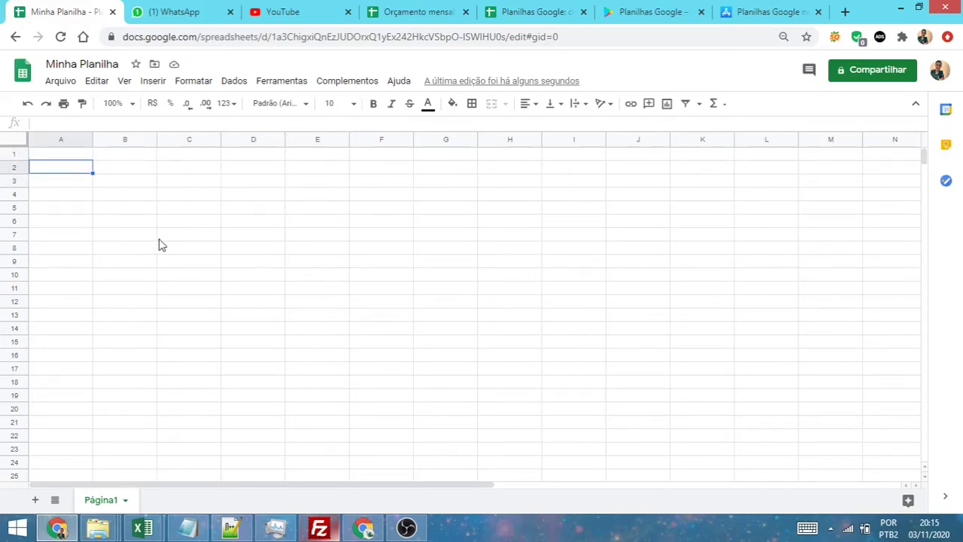
text(=)
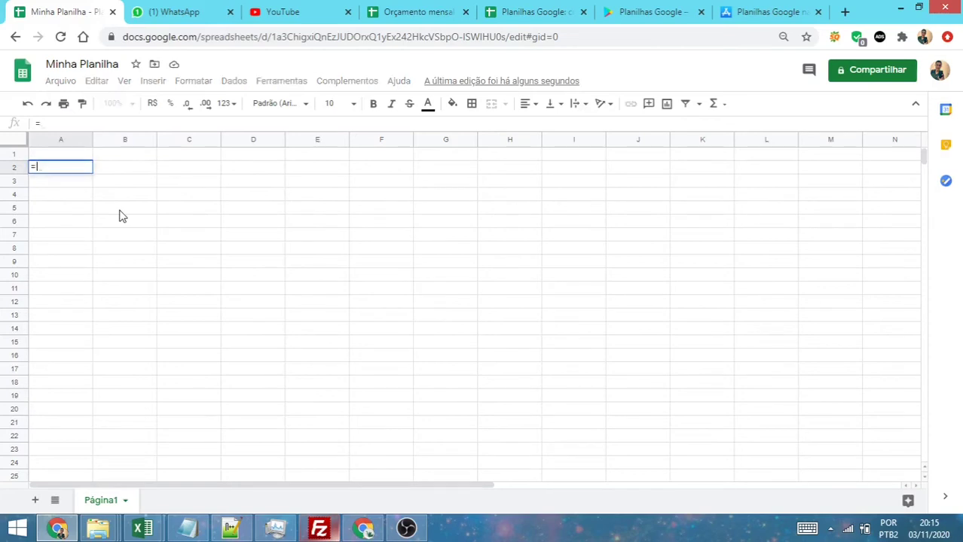
text(sum)
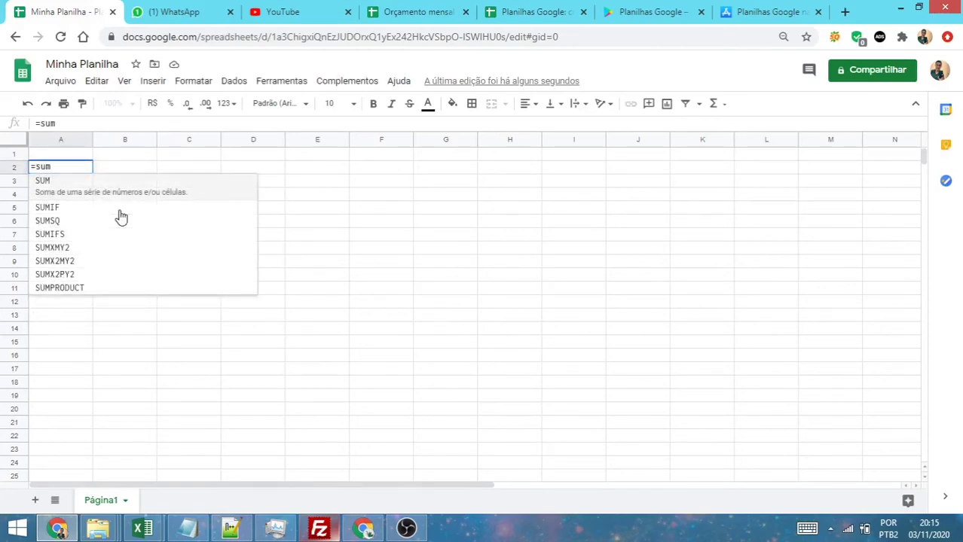
text(()
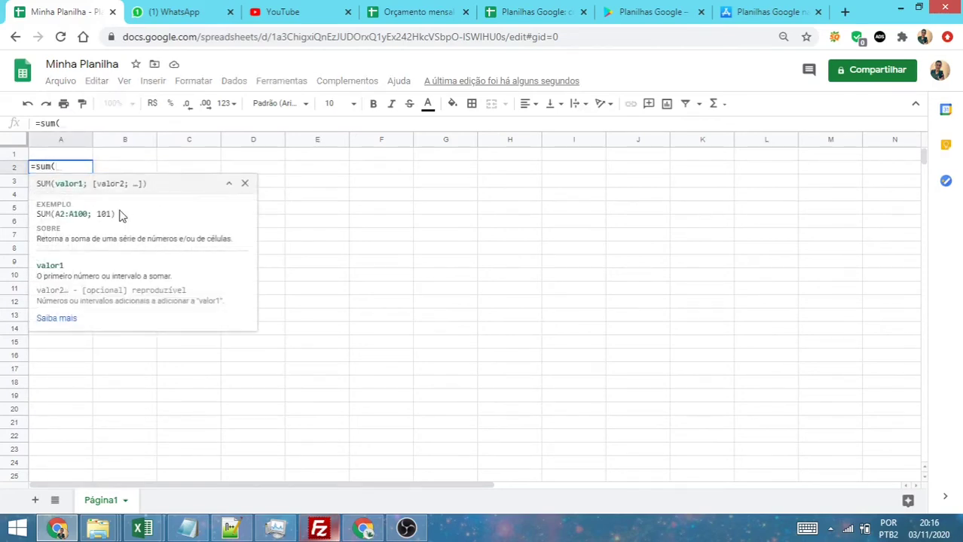
key(BackSpace)
key(Escape)
key(Down)
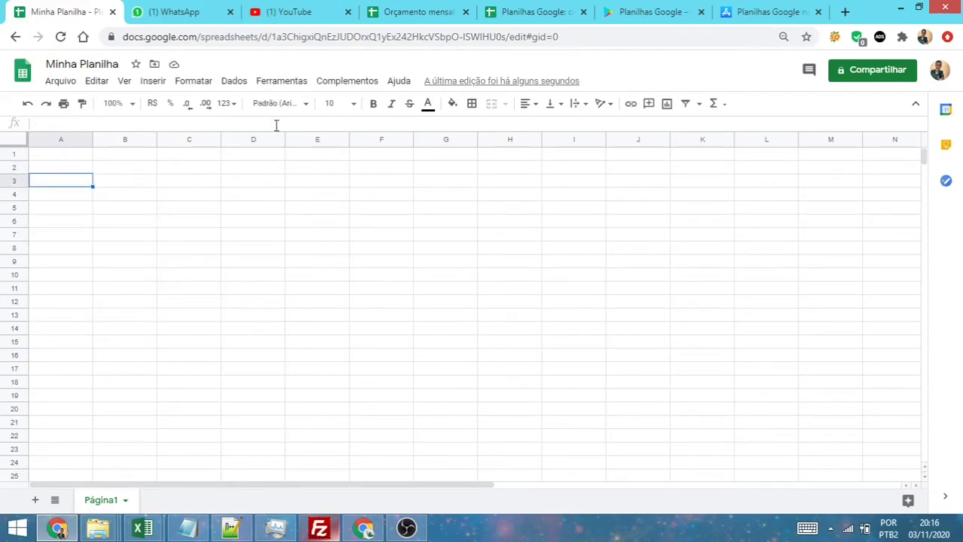
Step: Enter the text a in cell C6 and reselect that cell
click(140, 172)
click(70, 168)
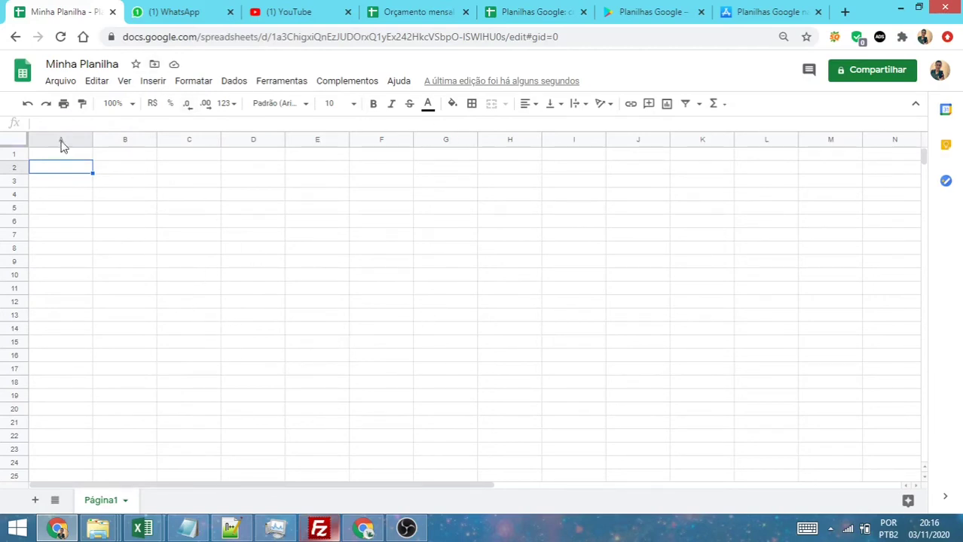
click(197, 248)
click(202, 223)
text(a)
click(282, 316)
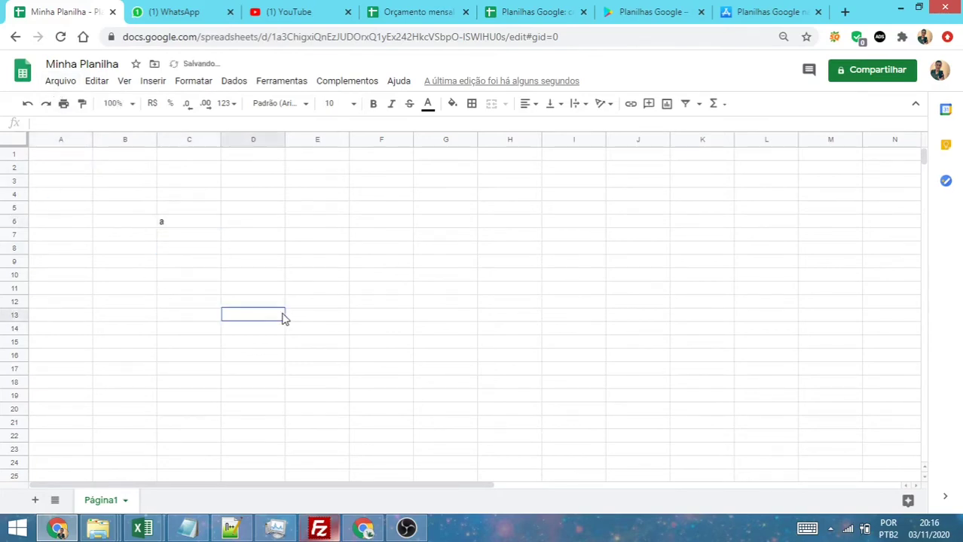
click(254, 238)
click(190, 233)
key(Up)
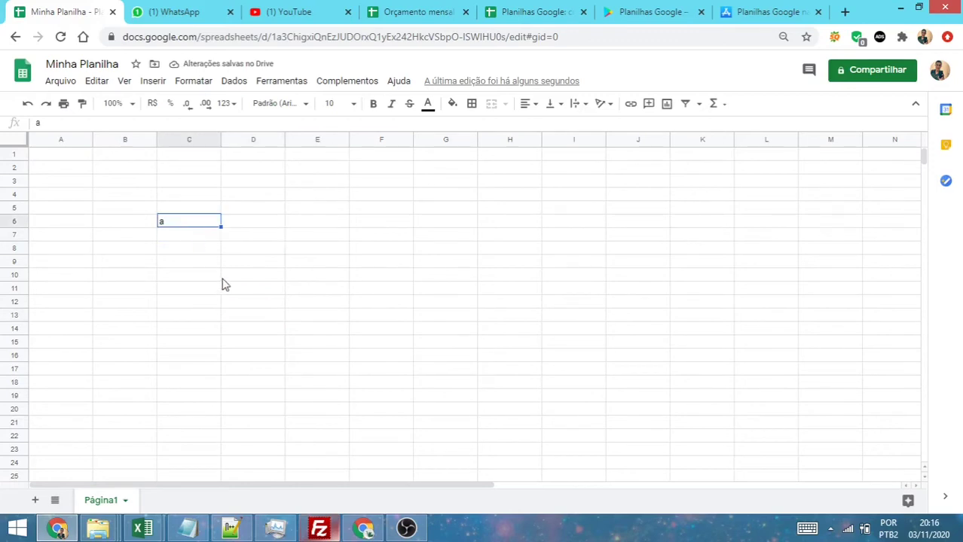
Step: Enter the text b in cell D6, beside the cell containing a
click(277, 265)
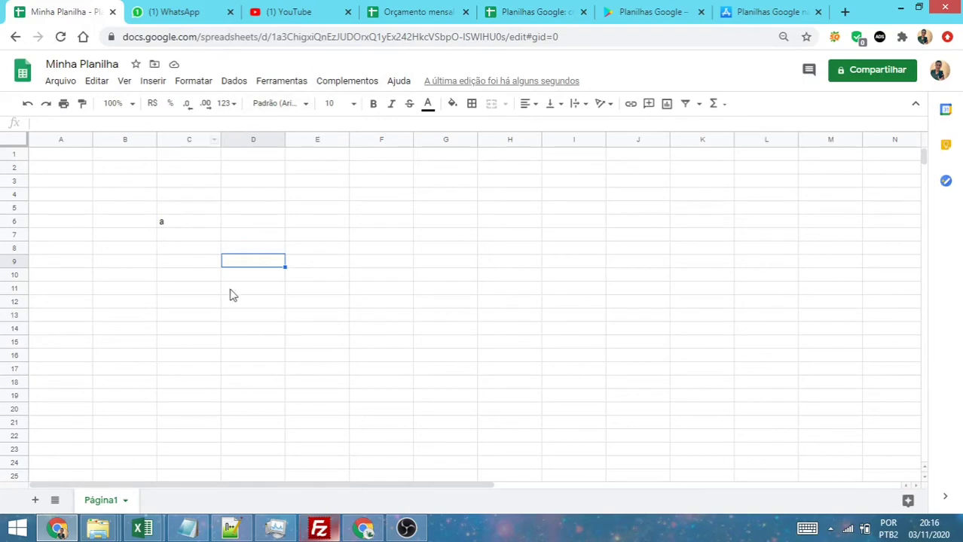
click(202, 227)
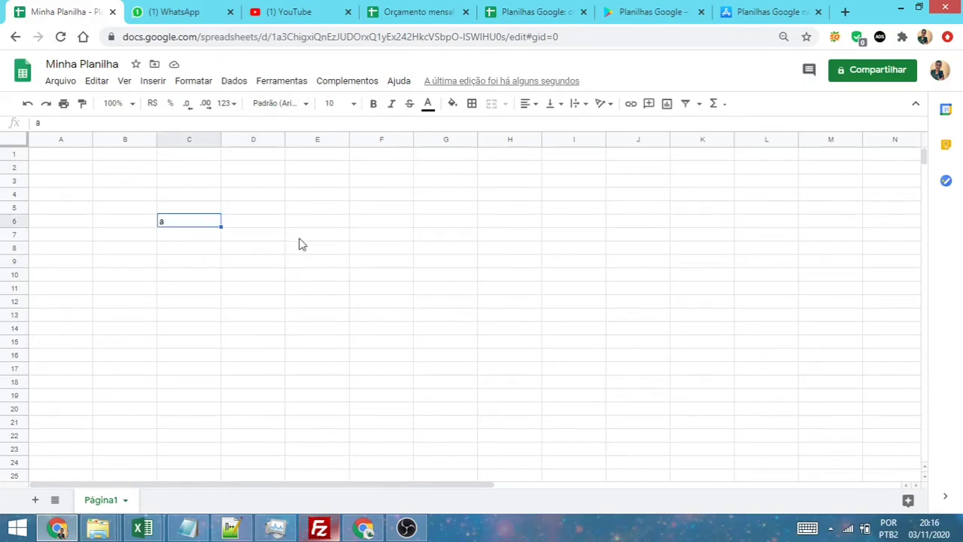
click(238, 225)
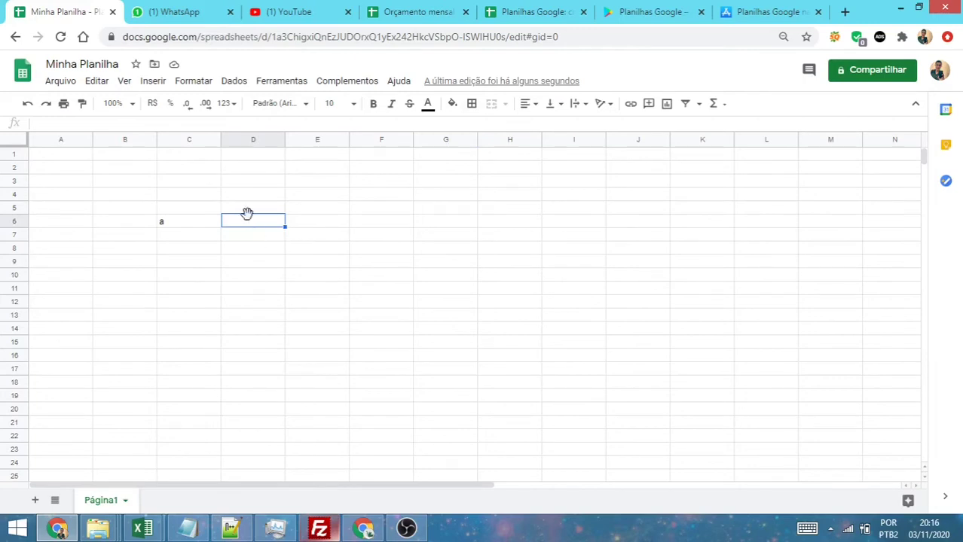
text(b)
click(272, 262)
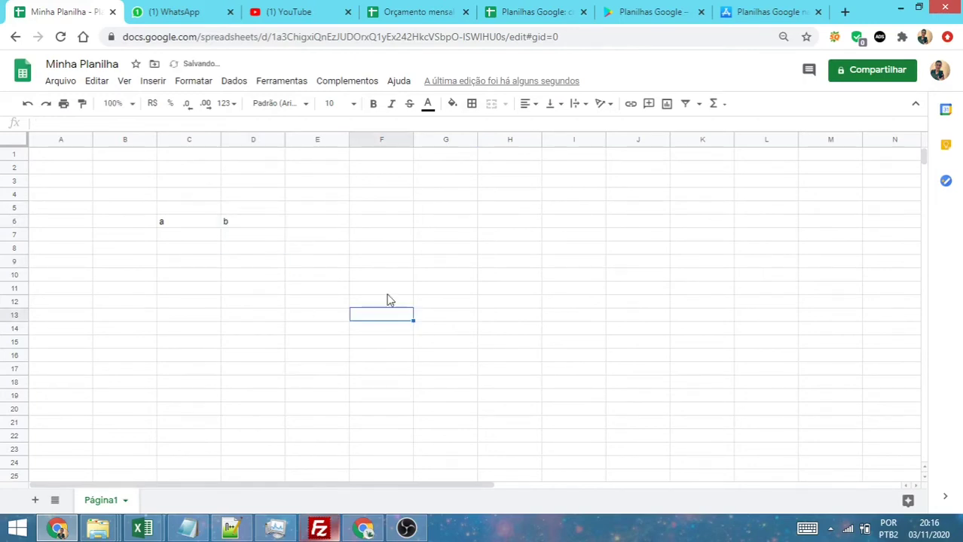
Step: View the current version's edits in the spreadsheet's version history and return to the sheet
click(518, 81)
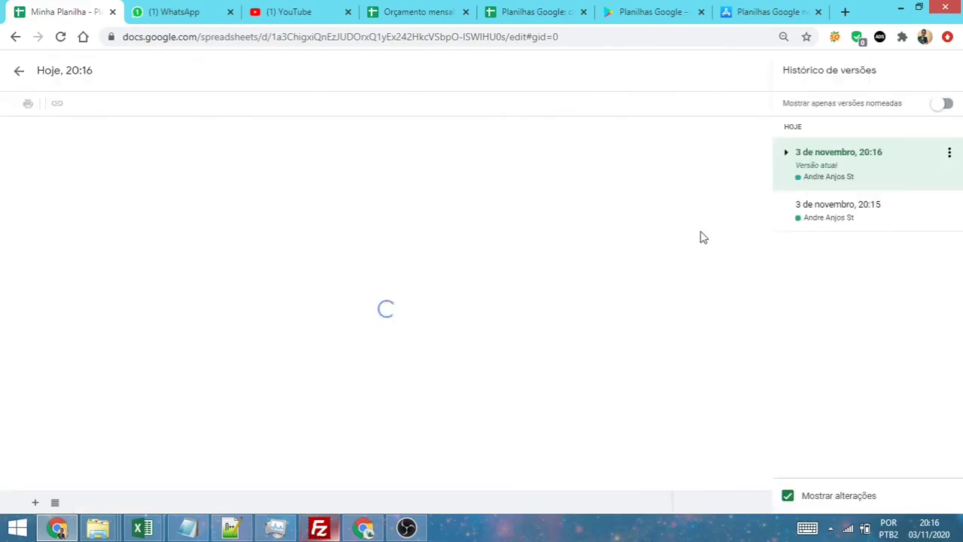
click(834, 152)
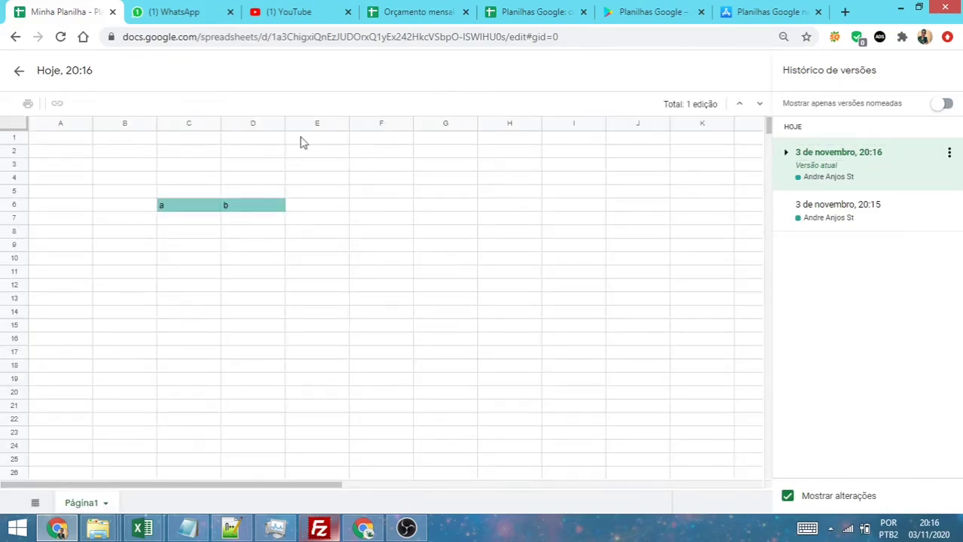
click(20, 70)
click(347, 220)
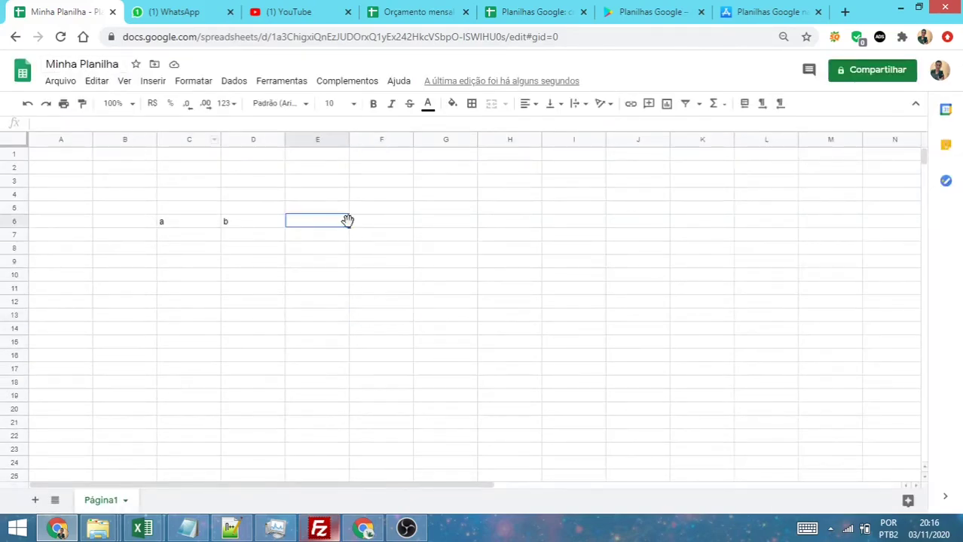
click(226, 222)
click(190, 222)
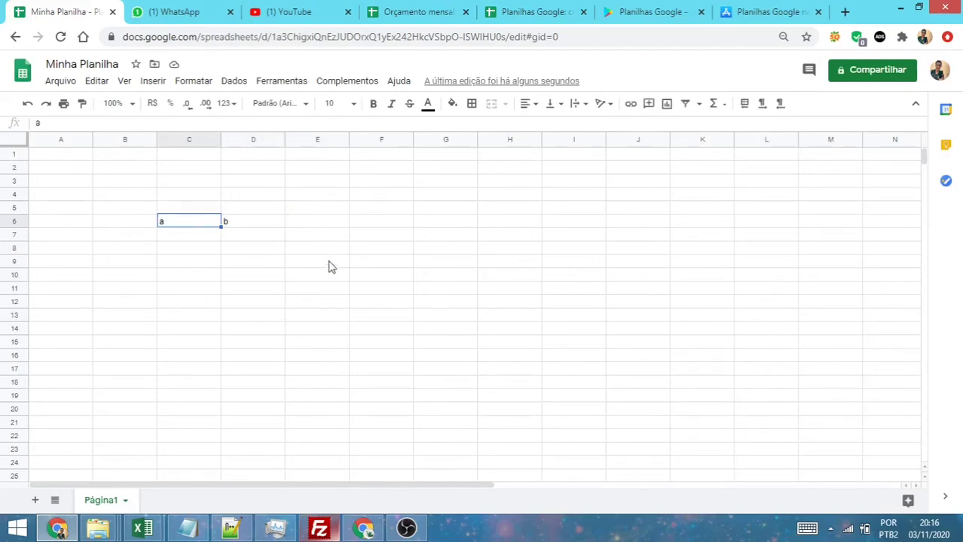
click(300, 224)
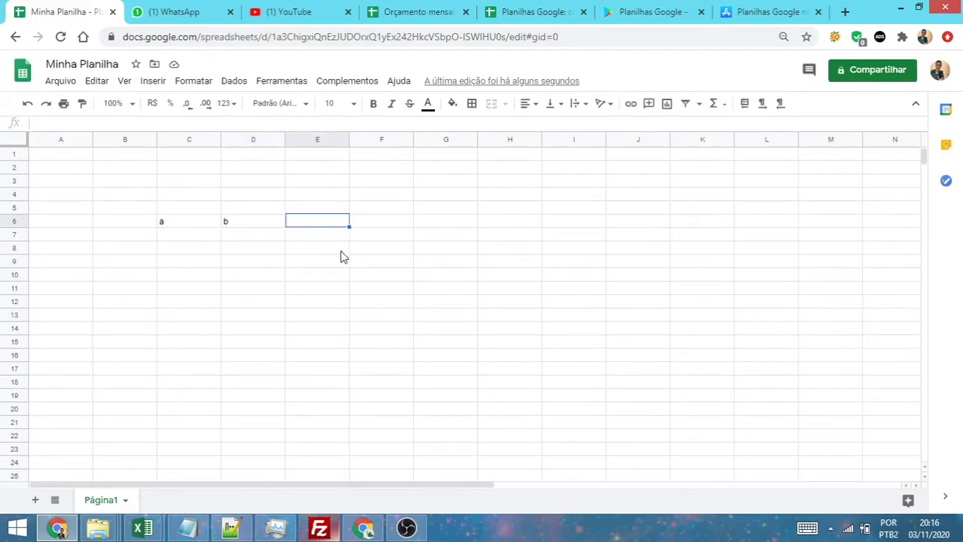
click(379, 224)
click(329, 226)
click(259, 227)
click(196, 226)
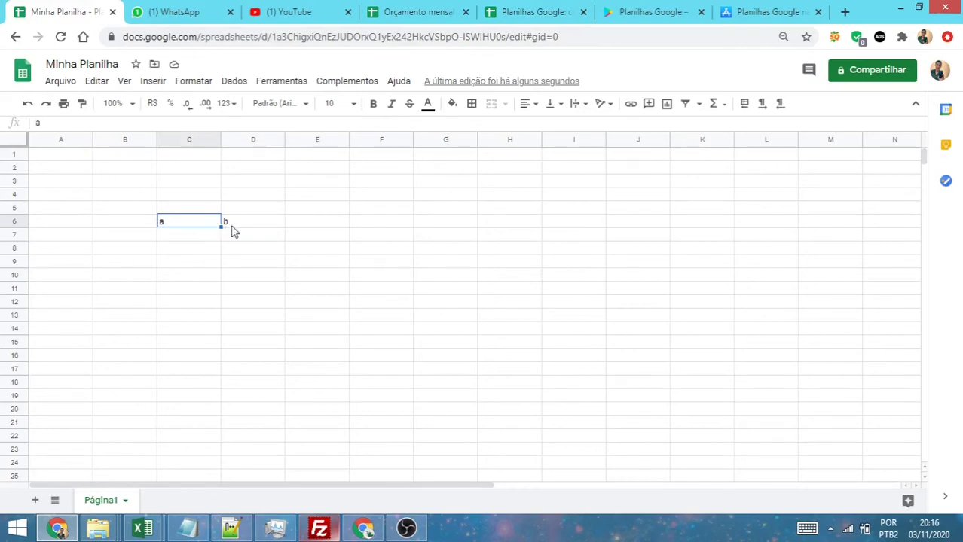
Step: Enter the text c in cell E6, beside the cell containing b
click(235, 231)
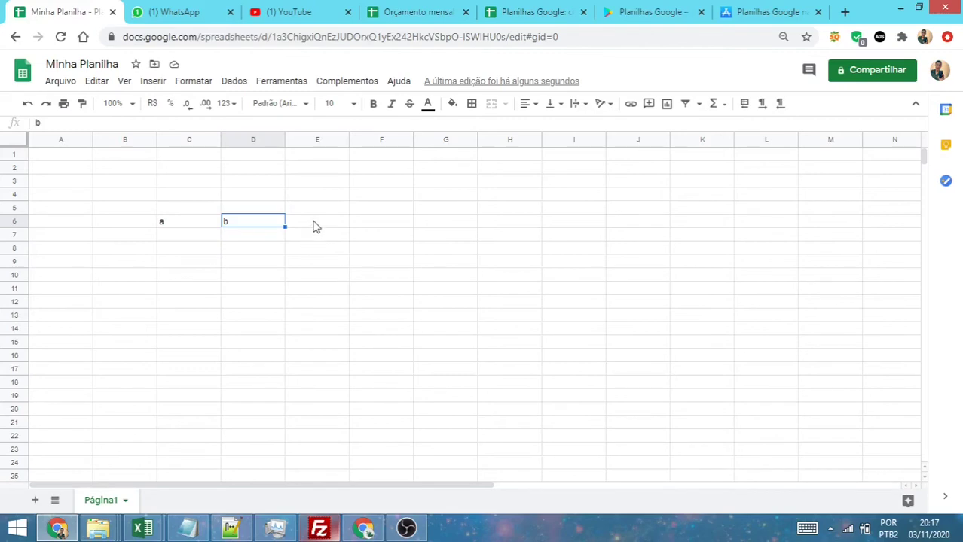
click(315, 227)
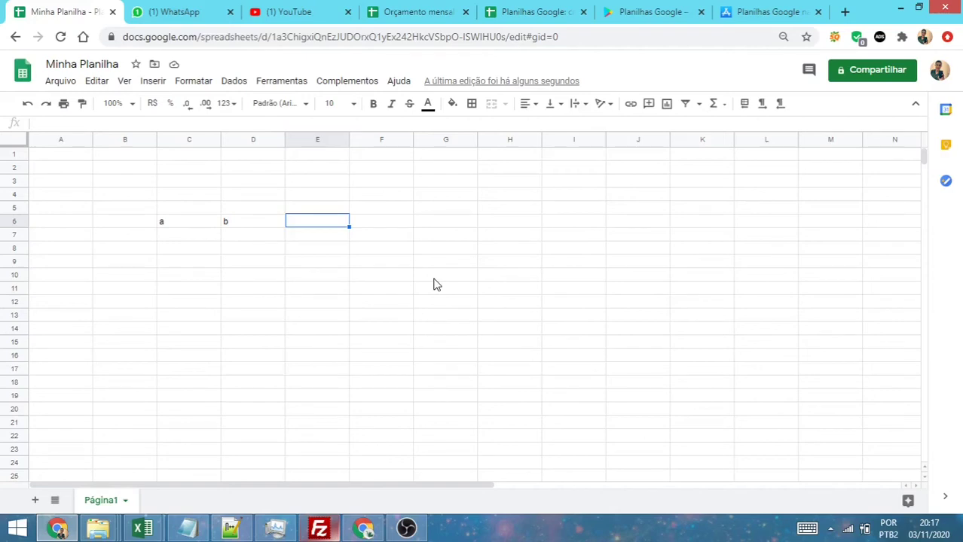
text(c)
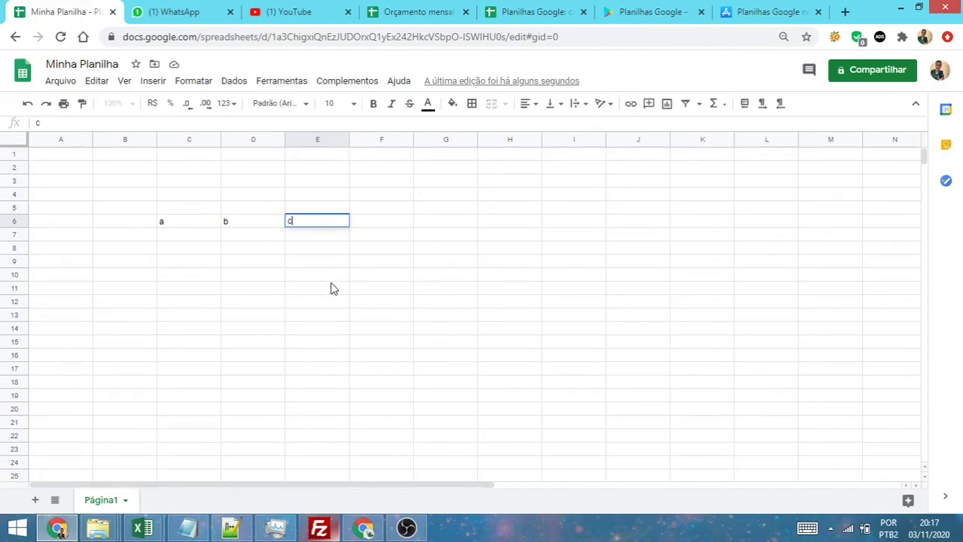
click(328, 277)
click(331, 224)
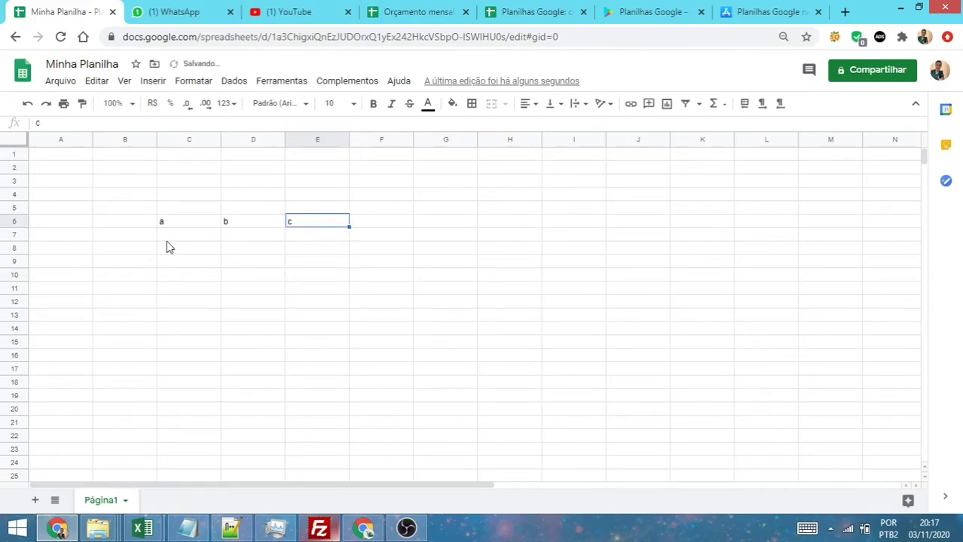
drag(182, 233, 332, 236)
click(286, 303)
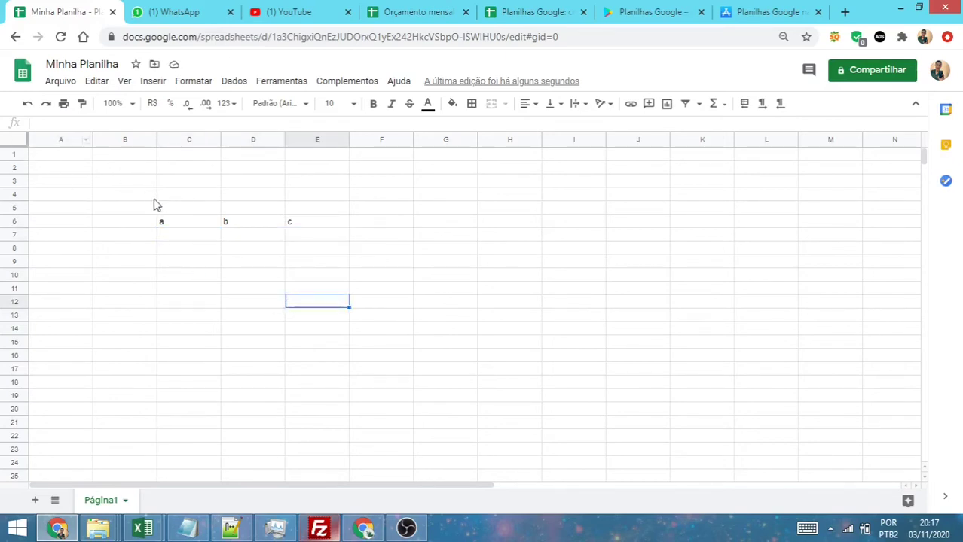
Step: View the function suggestions for =sum in cell C4 and clear the entry
click(191, 197)
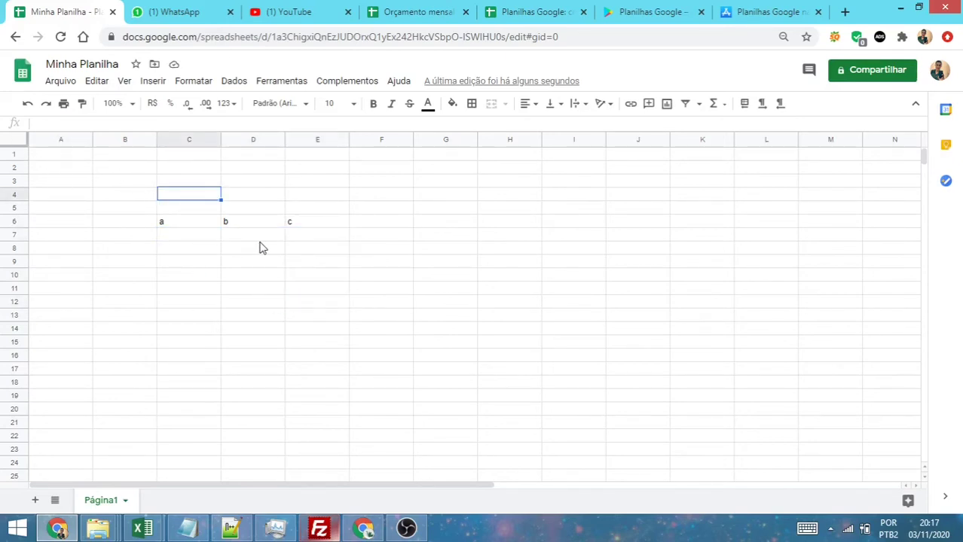
text(=sum)
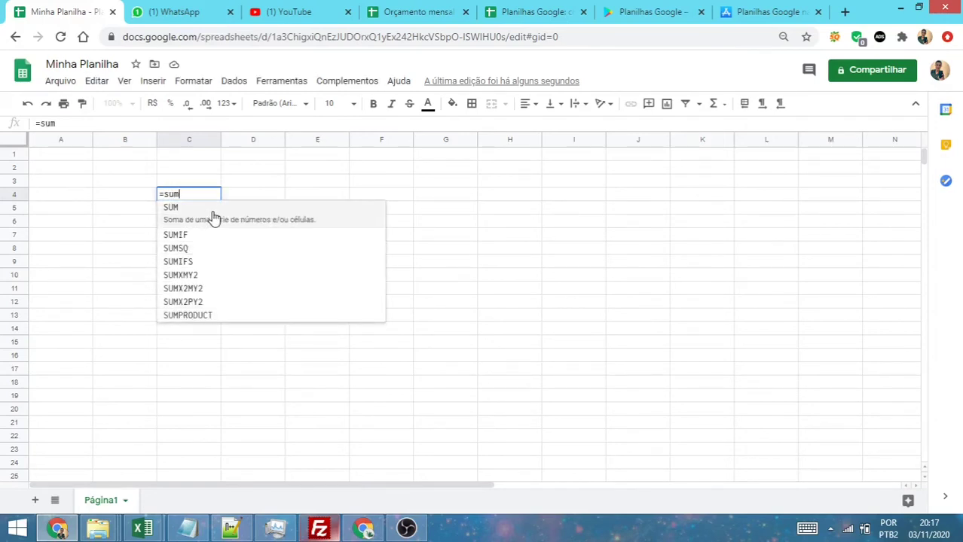
key(BackSpace)
key(BackSpace)
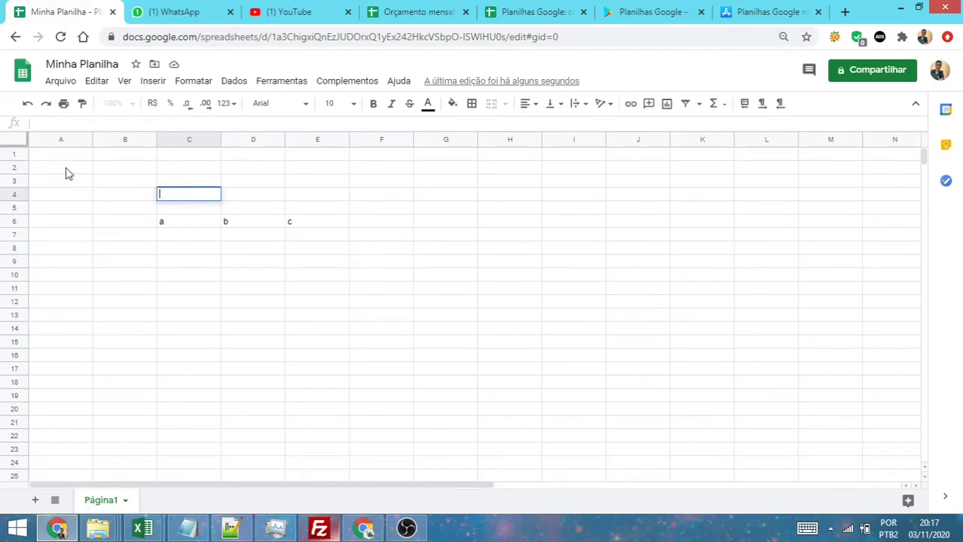
Step: Turn off the option to always use English function names in this spreadsheet's settings and save the settings
click(22, 74)
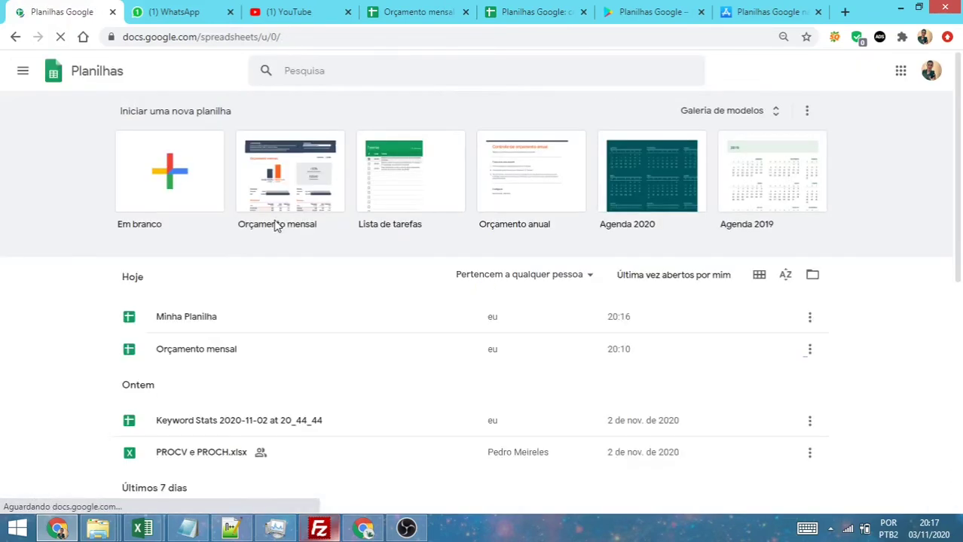
key(alt+Left)
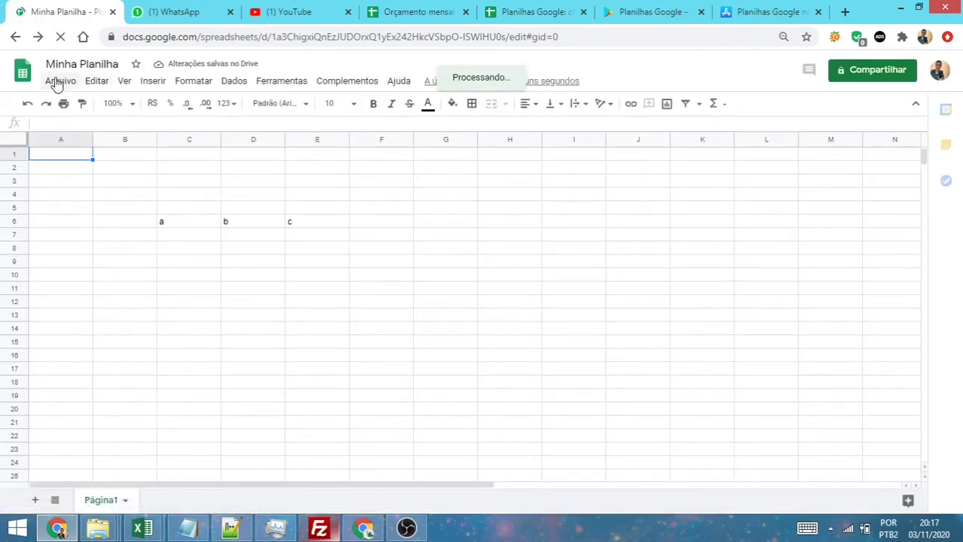
click(58, 81)
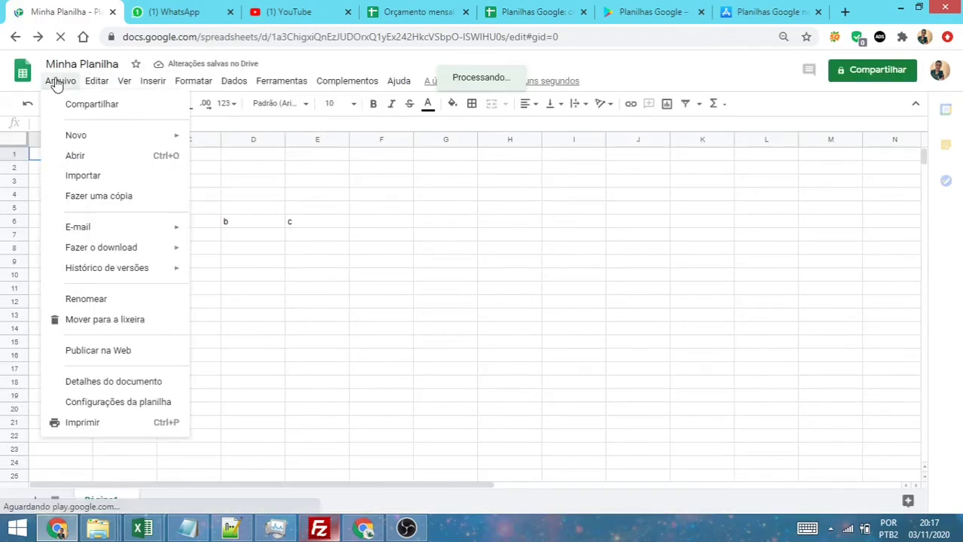
click(118, 403)
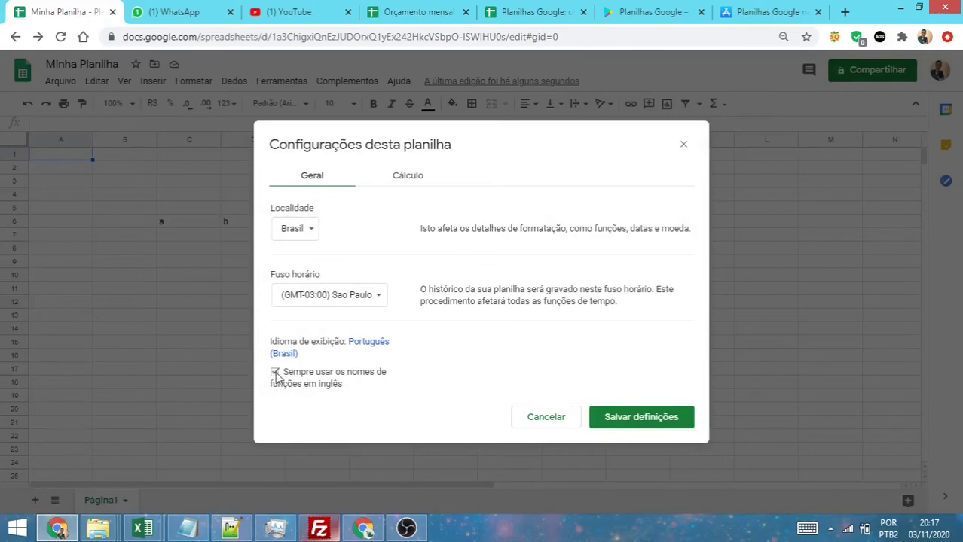
click(275, 373)
click(630, 418)
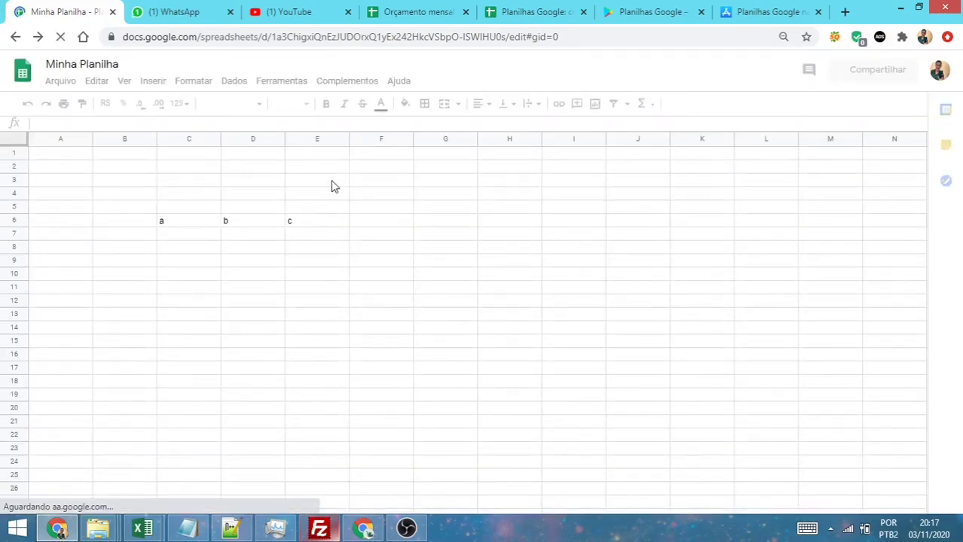
Step: View the SOMA function's syntax help by starting the formula =soma( in cell C4, hiding and reshowing the help
click(258, 198)
click(200, 199)
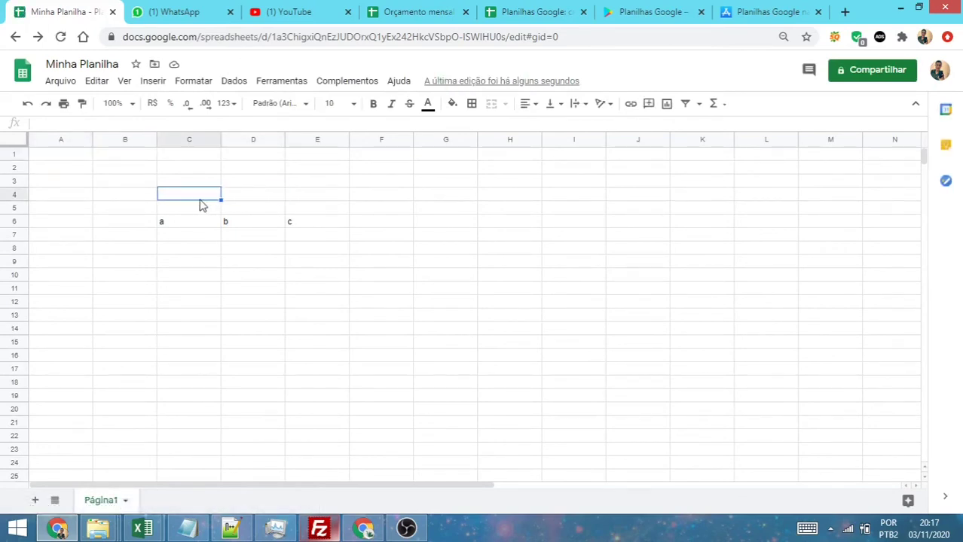
text(=soma)
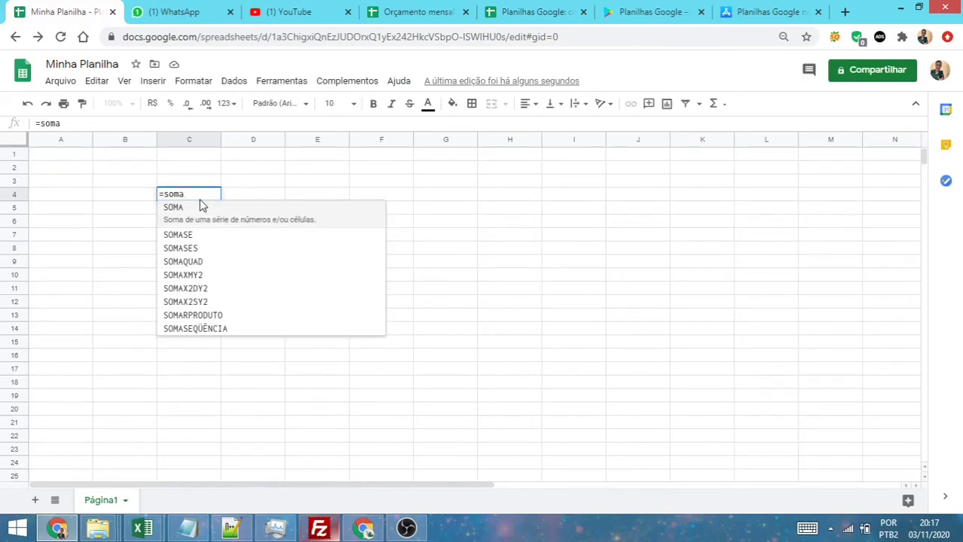
text(()
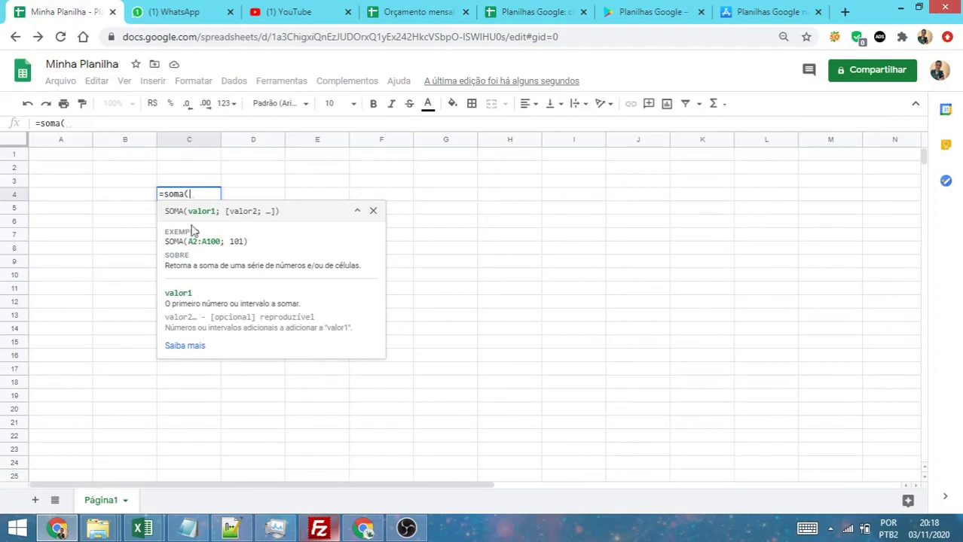
click(373, 211)
click(159, 201)
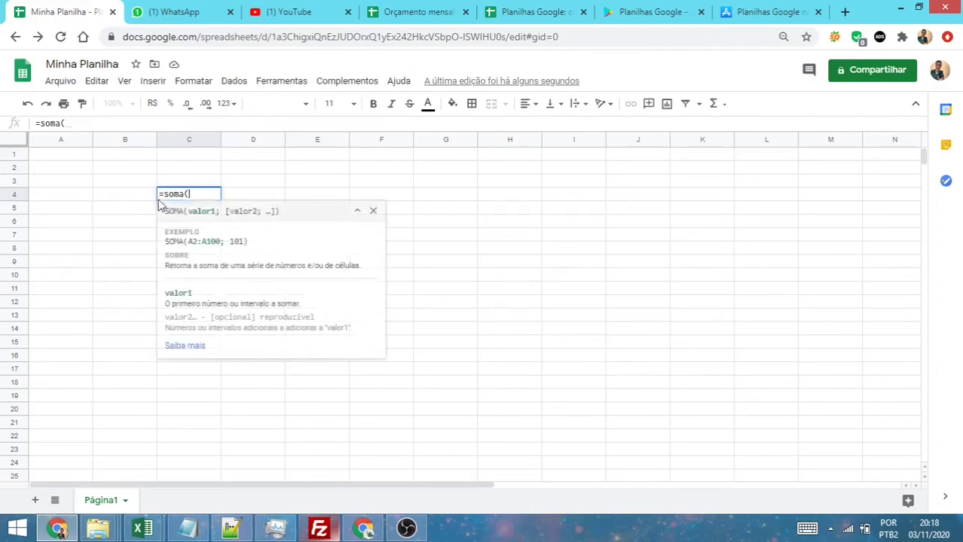
Step: Open the detailed SOMA help article beside the sheet and read through its usage, related functions and examples
click(193, 348)
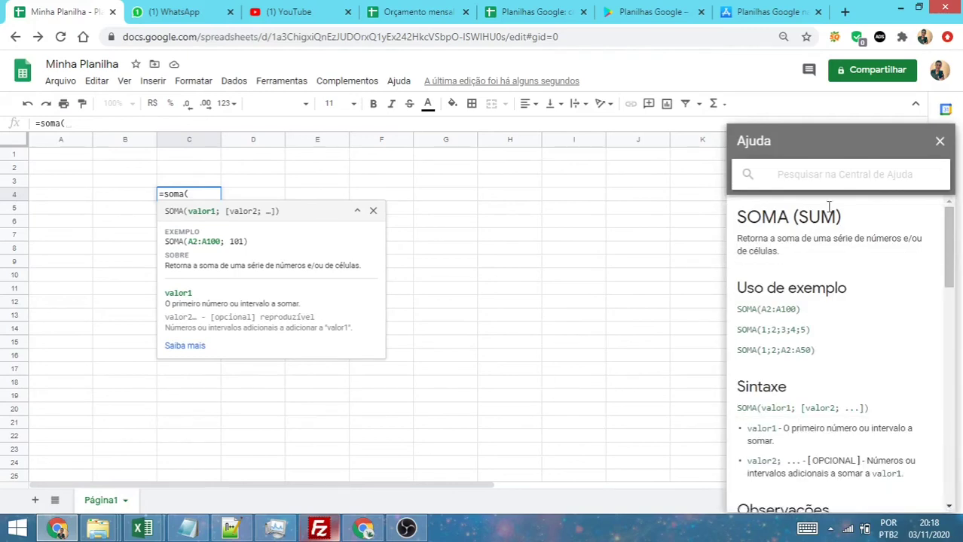
scroll(836, 282, down, 5)
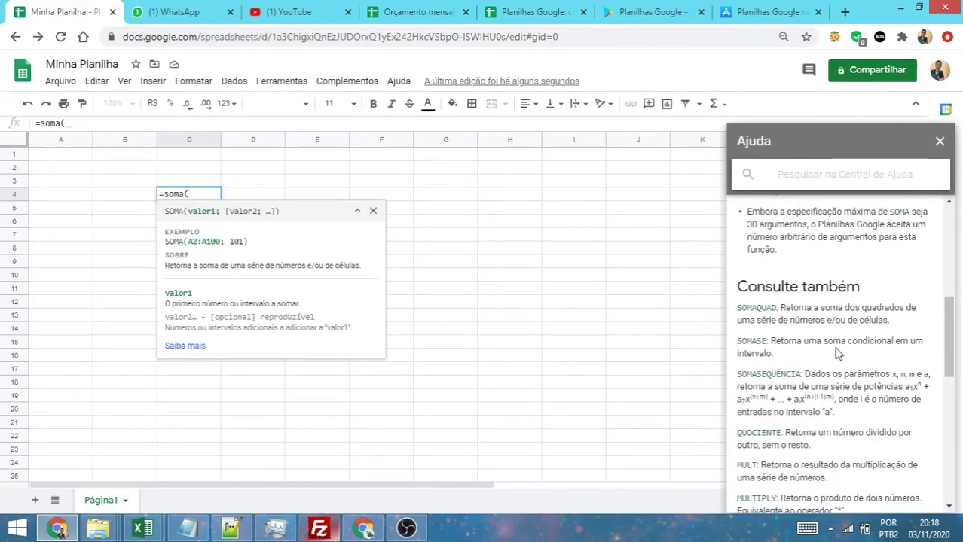
scroll(837, 347, down, 4)
scroll(856, 347, down, 6)
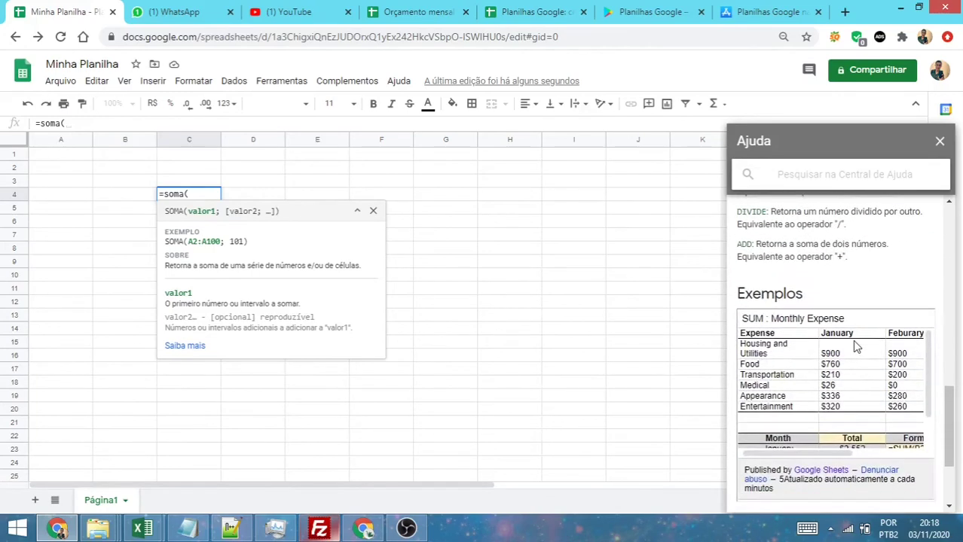
scroll(842, 366, down, 2)
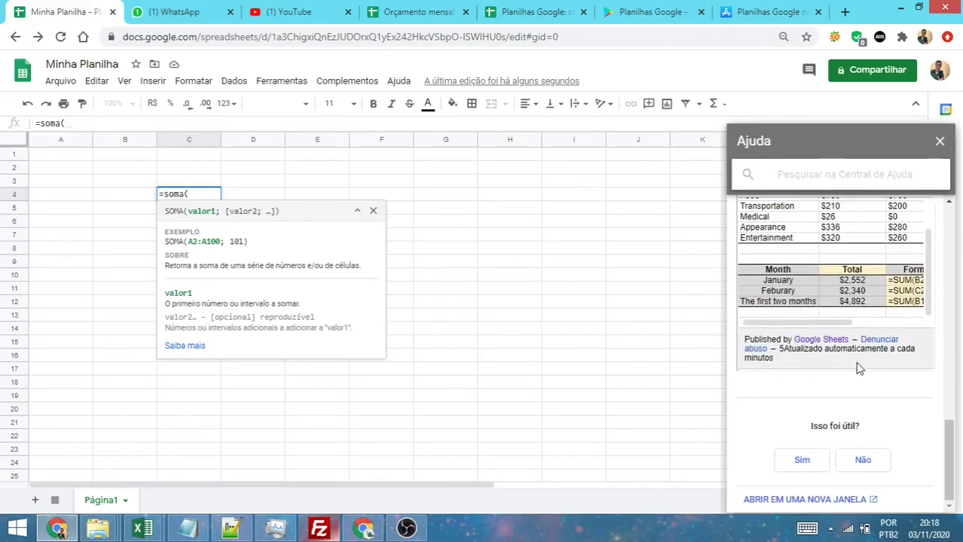
Step: Open the SOMA help article in its own window and examine its syntax, related functions and monthly expense example
click(833, 500)
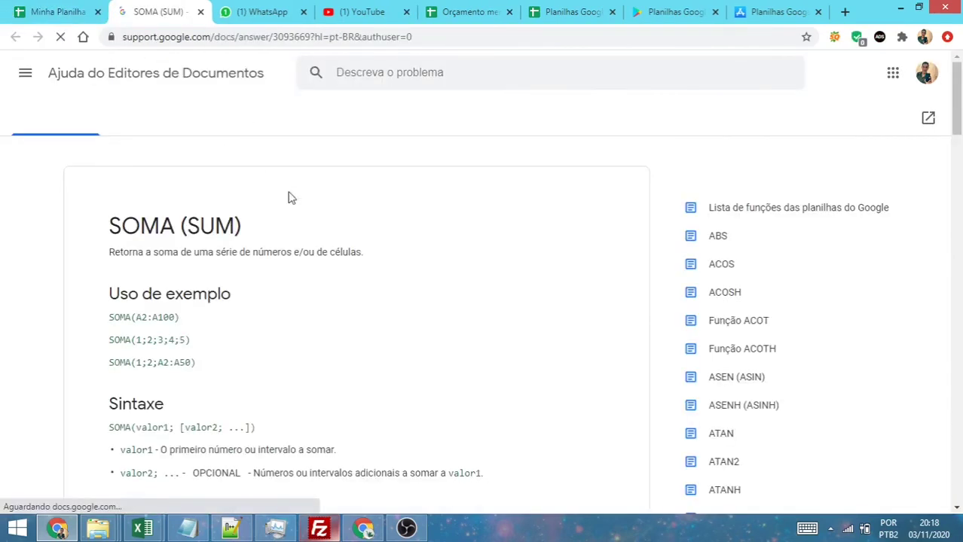
scroll(317, 214, down, 2)
scroll(346, 216, down, 4)
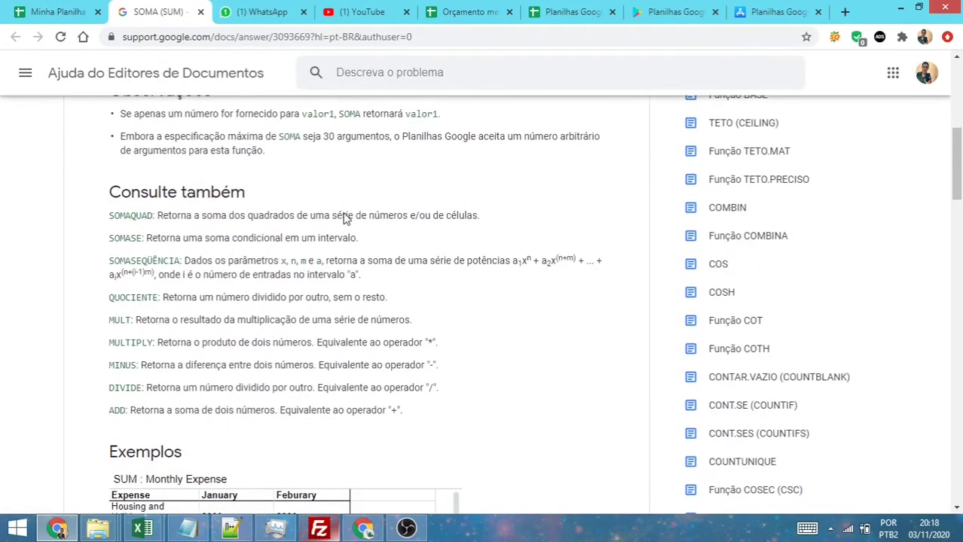
scroll(314, 385, down, 3)
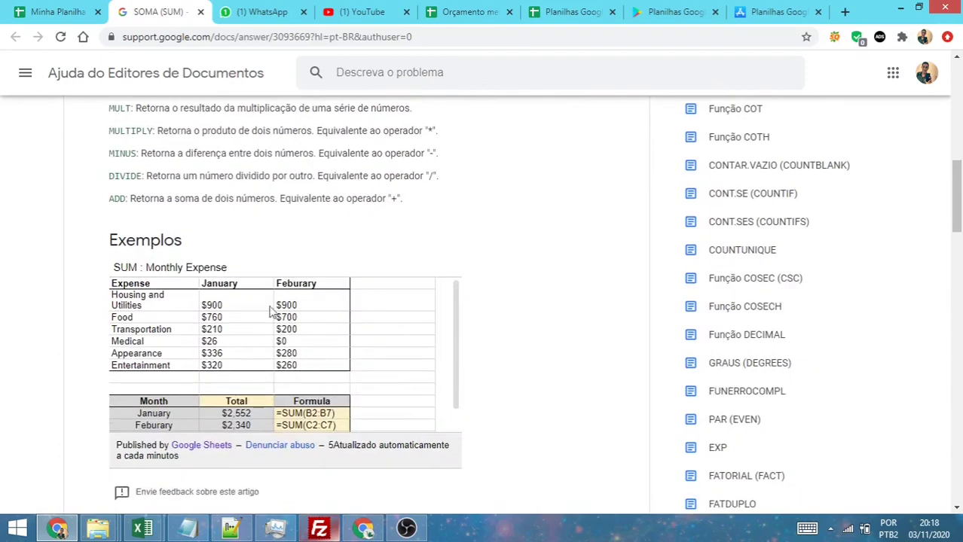
scroll(448, 410, down, 1)
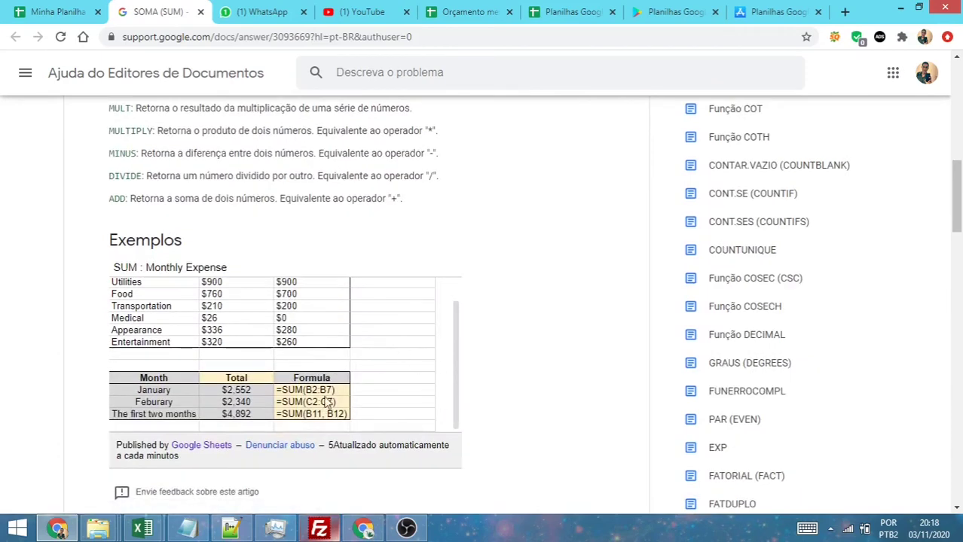
scroll(486, 353, down, 4)
scroll(486, 354, up, 7)
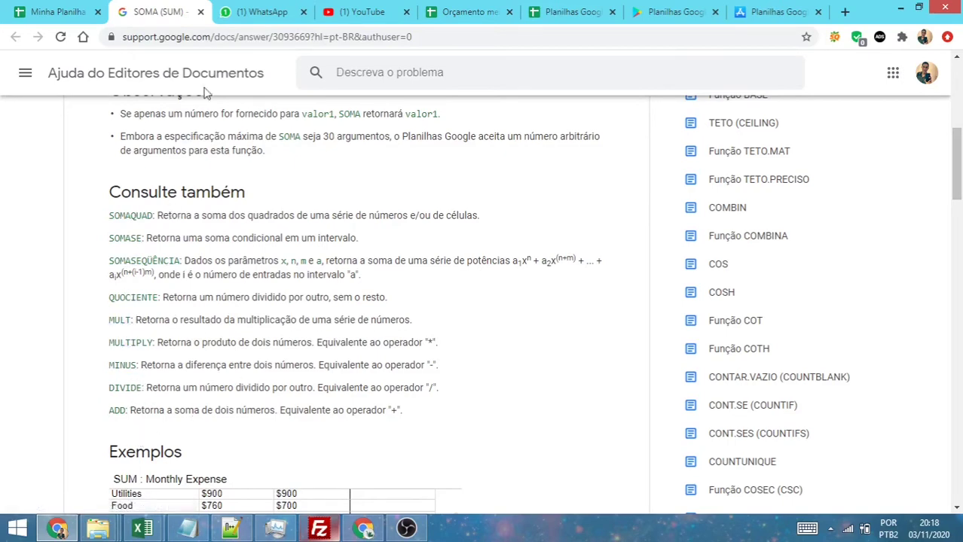
Step: Return to the Minha Planilha sheet, clear the unfinished SOMA formula from cell C4 and close the help article
click(87, 11)
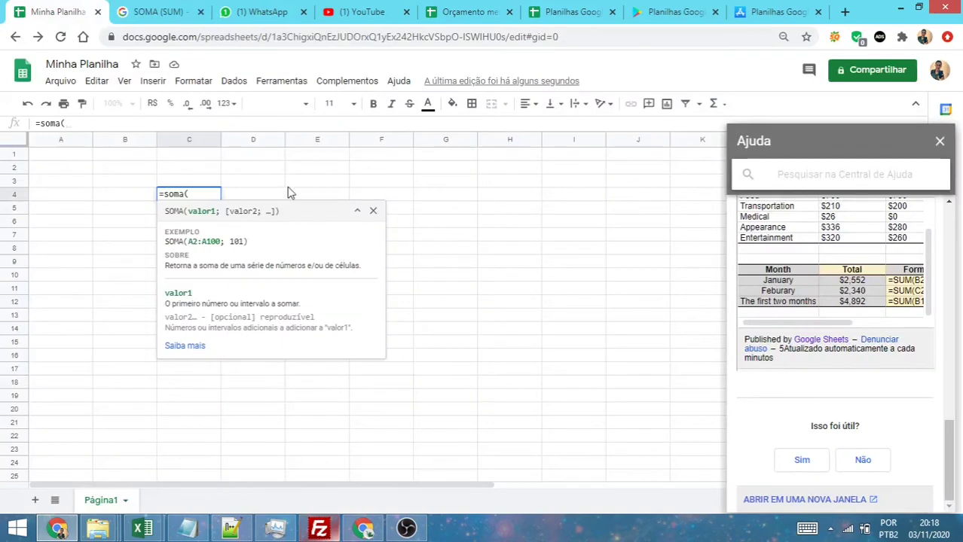
click(522, 265)
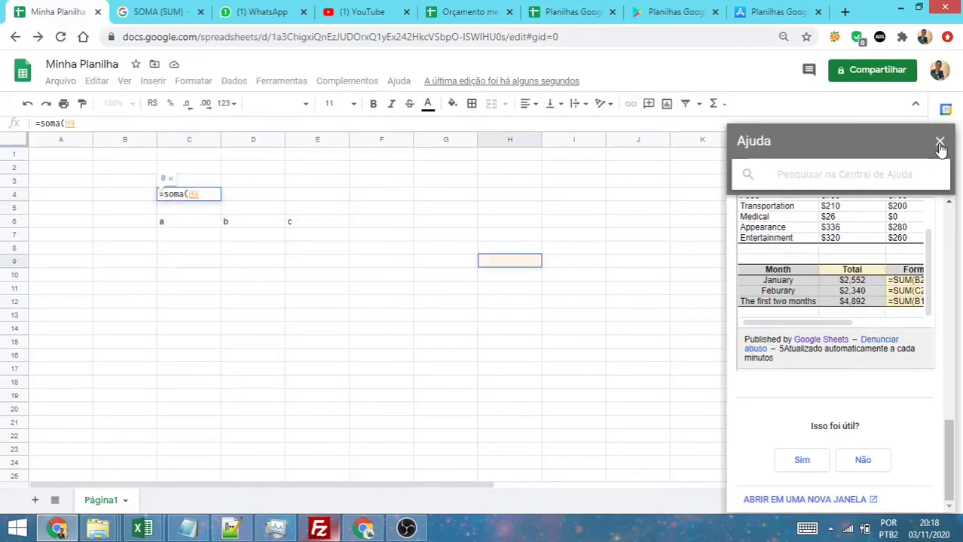
click(211, 194)
key(BackSpace)
key(BackSpace)
key(BackSpace)
key(BackSpace)
key(BackSpace)
key(BackSpace)
key(BackSpace)
key(BackSpace)
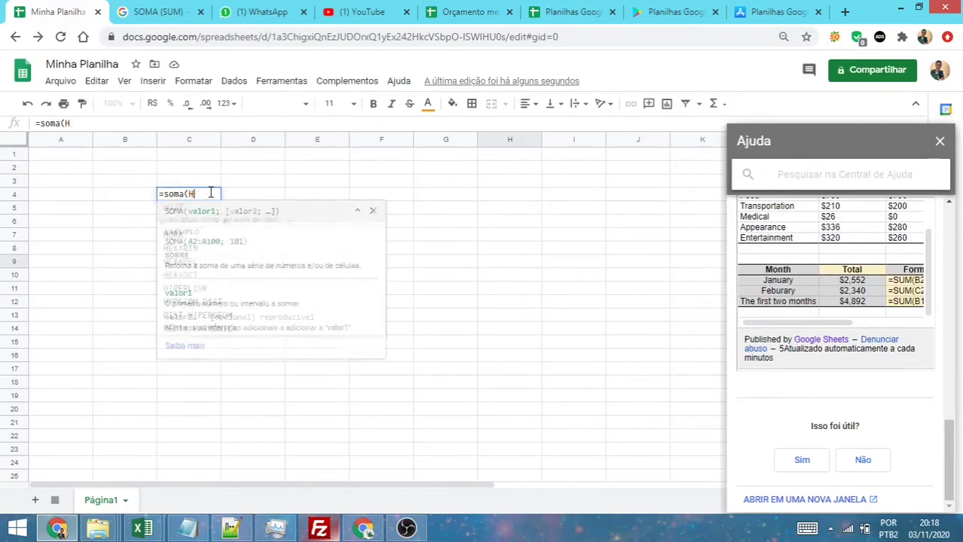
key(Return)
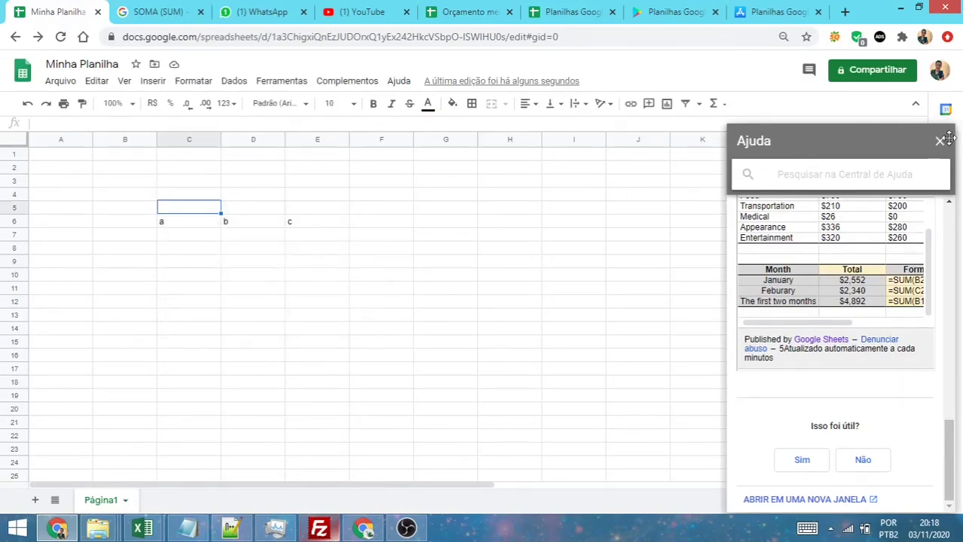
click(938, 141)
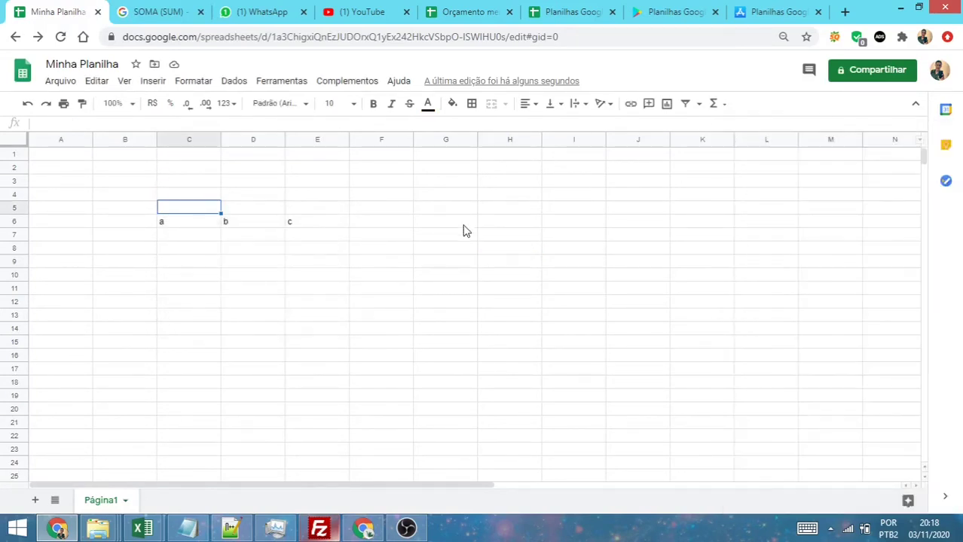
click(324, 211)
click(315, 225)
click(268, 269)
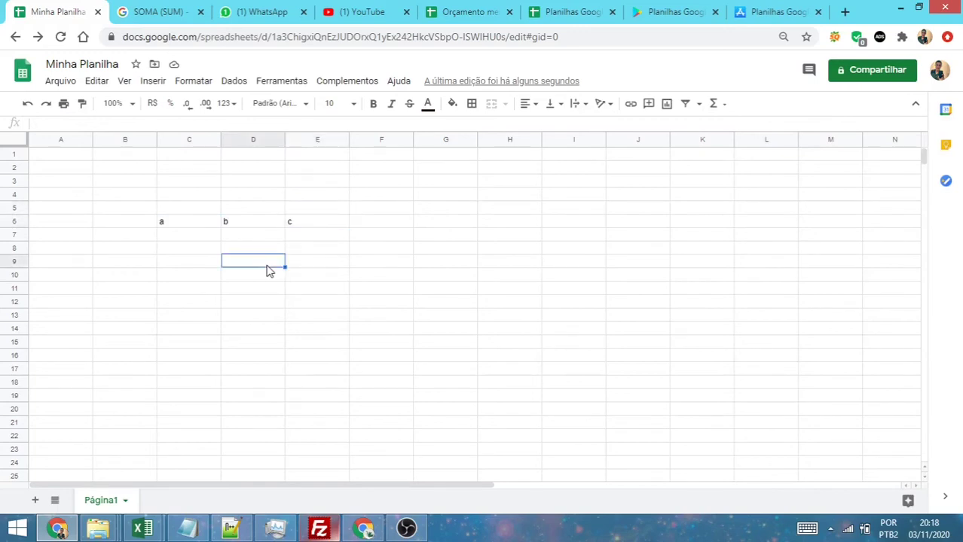
click(198, 249)
click(199, 236)
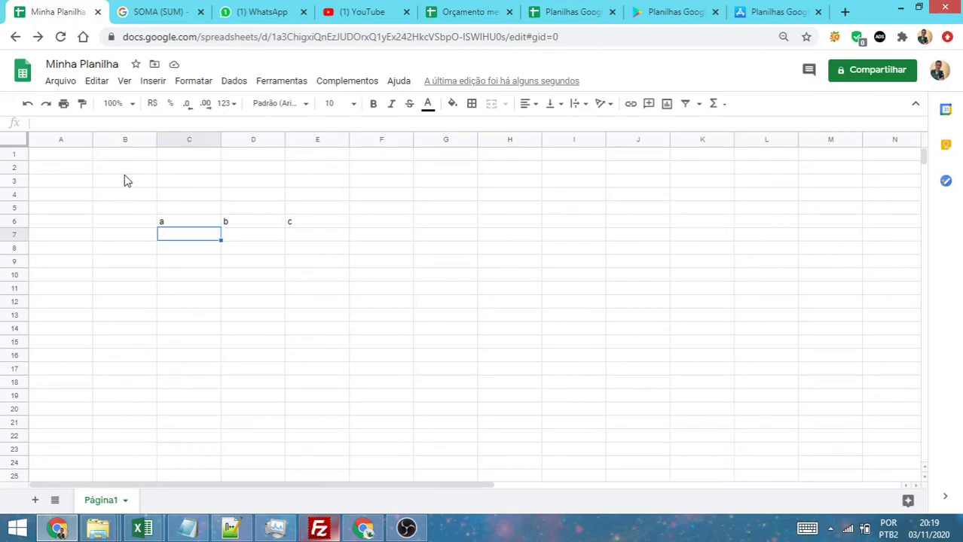
Step: Review the tools available for the spreadsheet, including the form, script editor, macro and spelling options
click(232, 83)
mouse_move(264, 82)
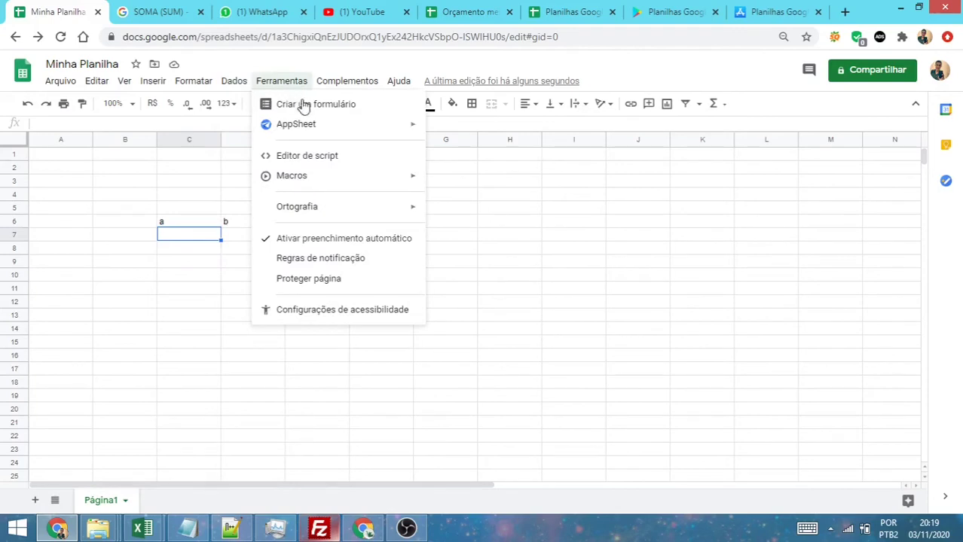
mouse_move(354, 189)
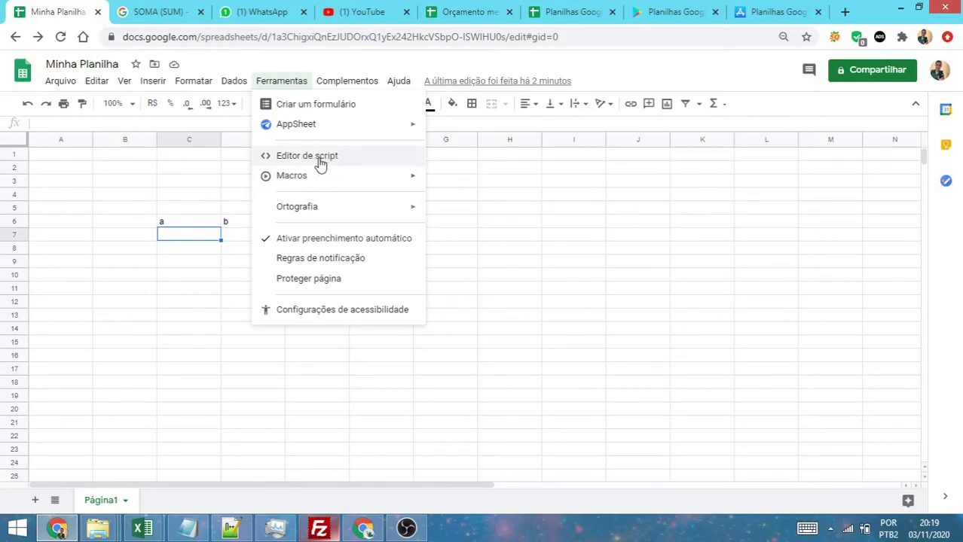
drag(219, 289, 226, 289)
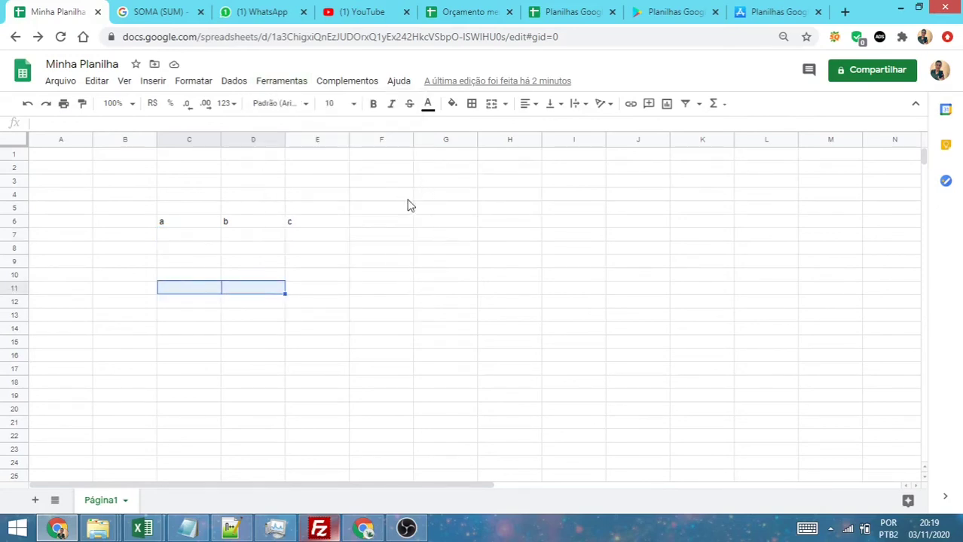
click(428, 212)
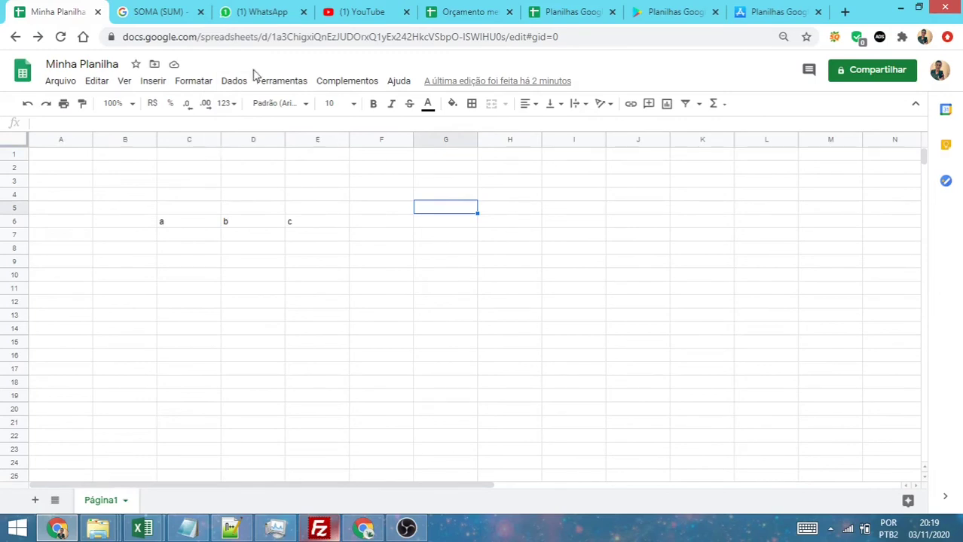
click(232, 81)
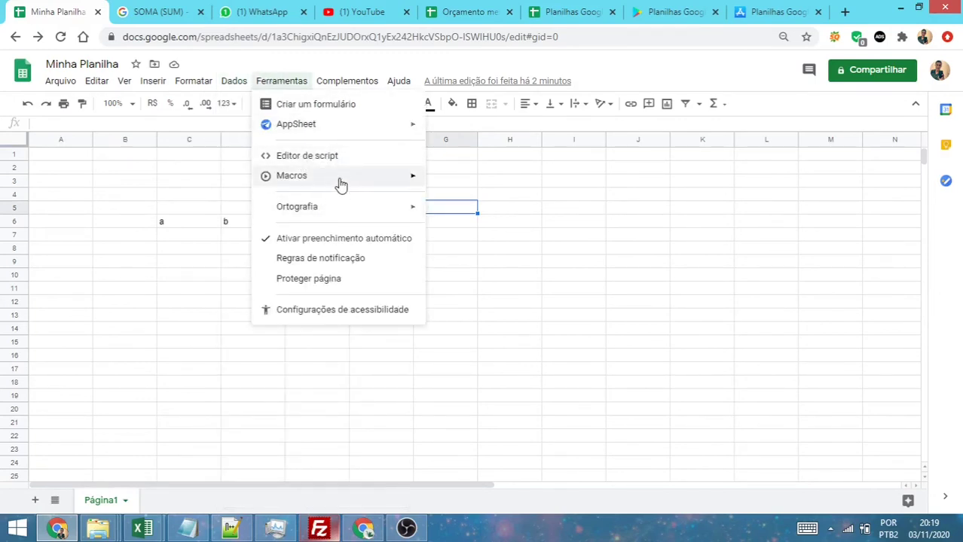
mouse_move(331, 208)
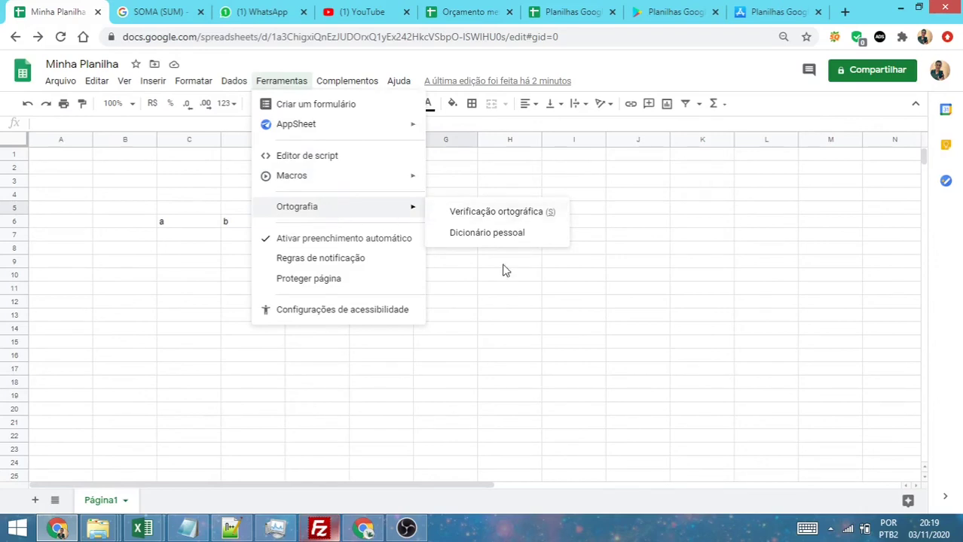
click(509, 316)
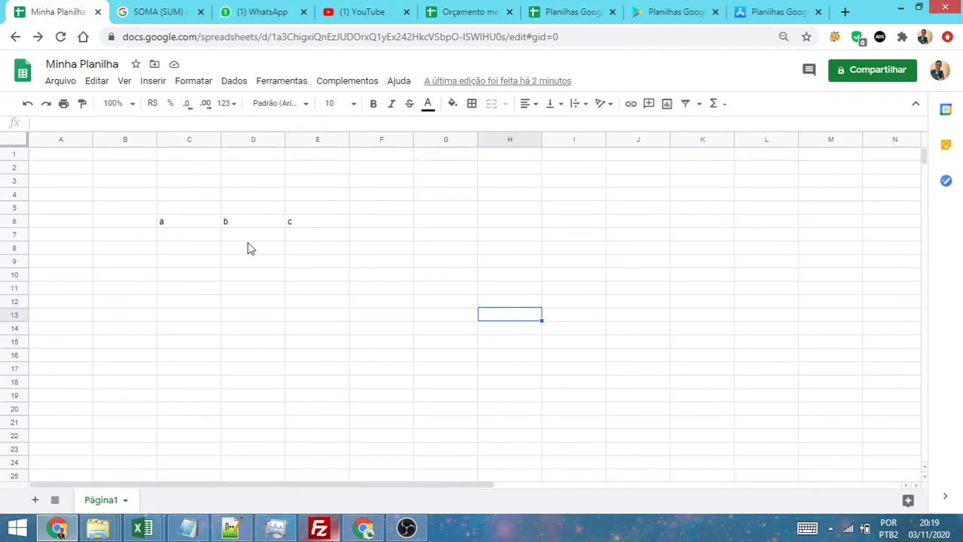
drag(173, 222, 270, 225)
click(281, 289)
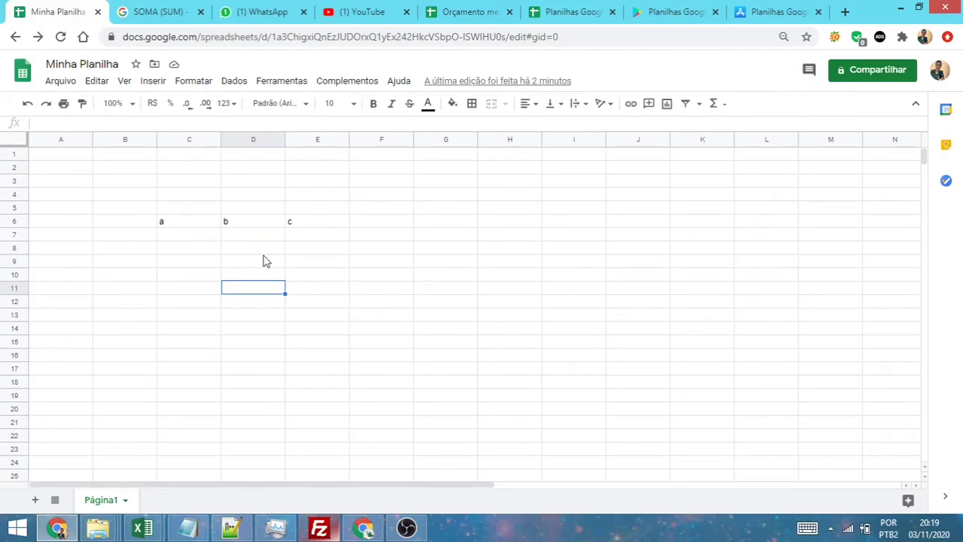
drag(181, 227, 294, 230)
click(325, 311)
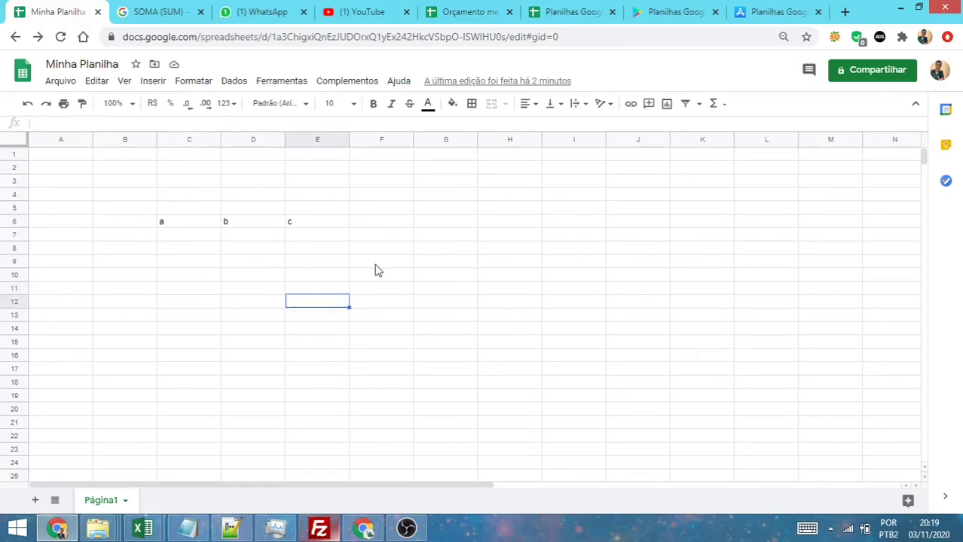
click(318, 228)
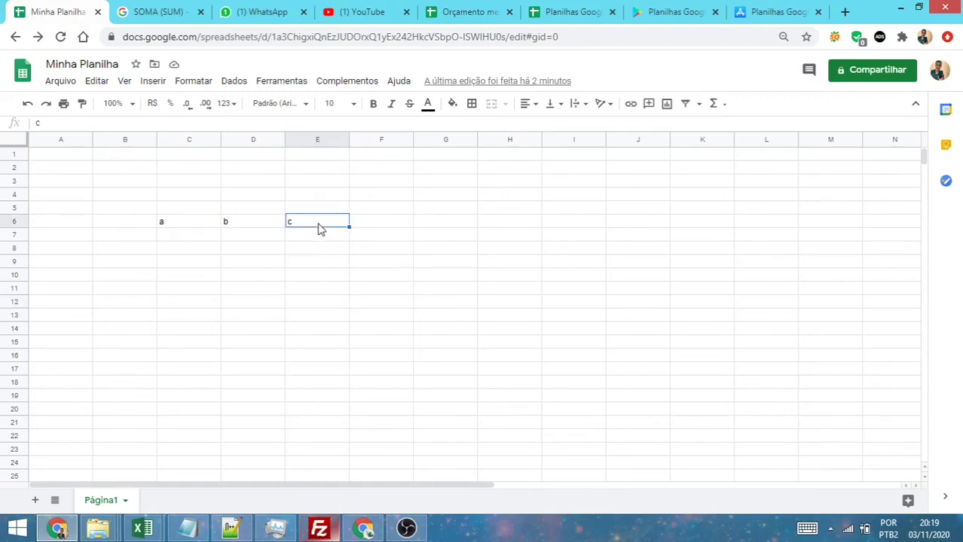
click(430, 263)
Step: Switch to the Planilhas Google page on Google Play and look through its screenshots, description and reviews
click(651, 7)
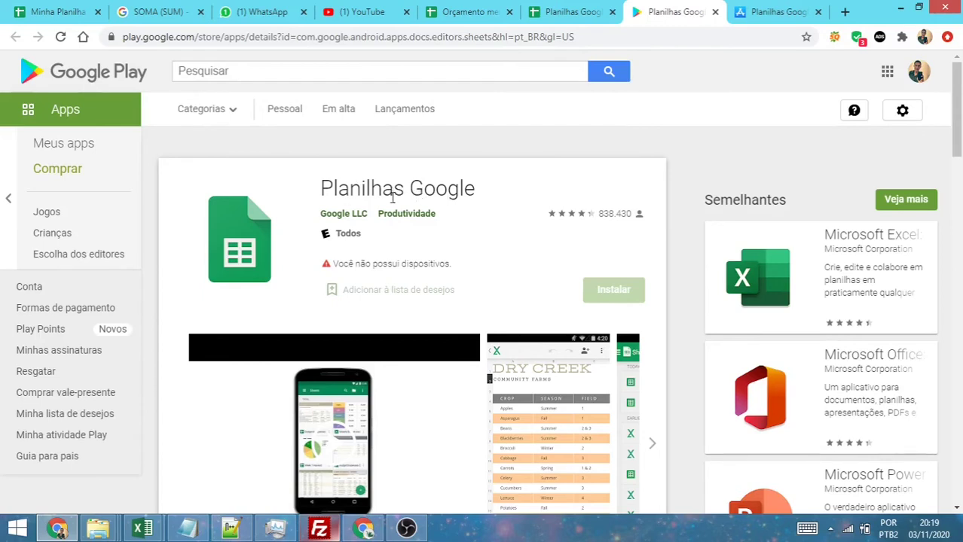
drag(321, 188, 476, 188)
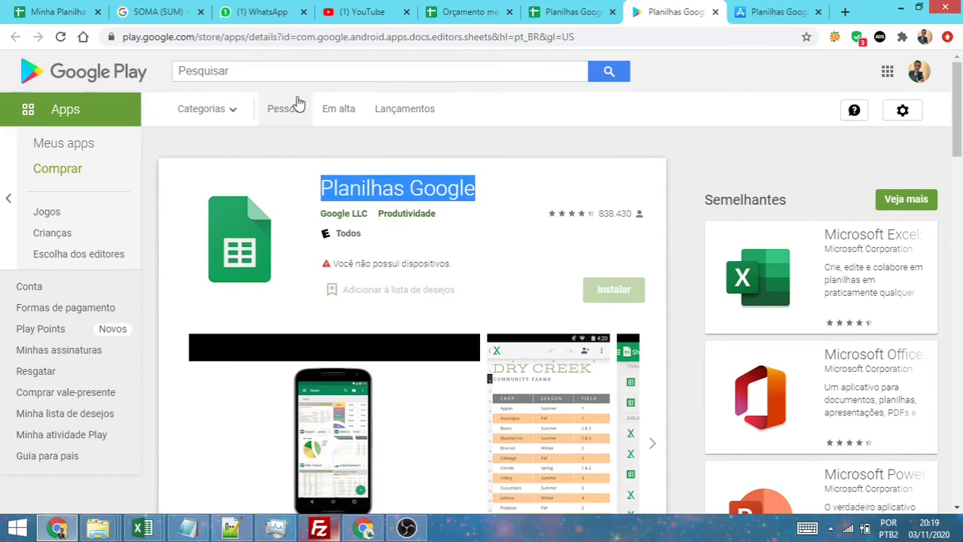
click(450, 189)
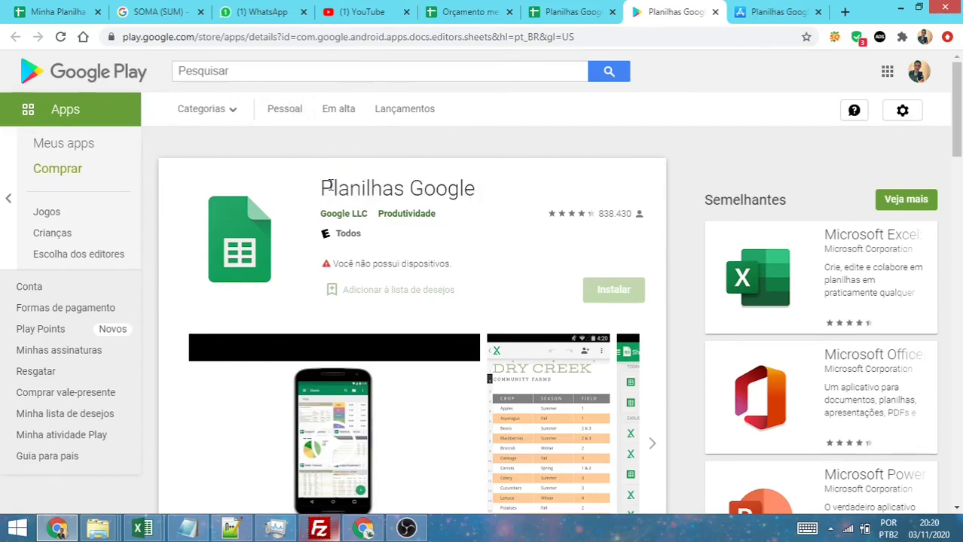
drag(329, 186, 500, 165)
click(501, 165)
scroll(504, 249, down, 8)
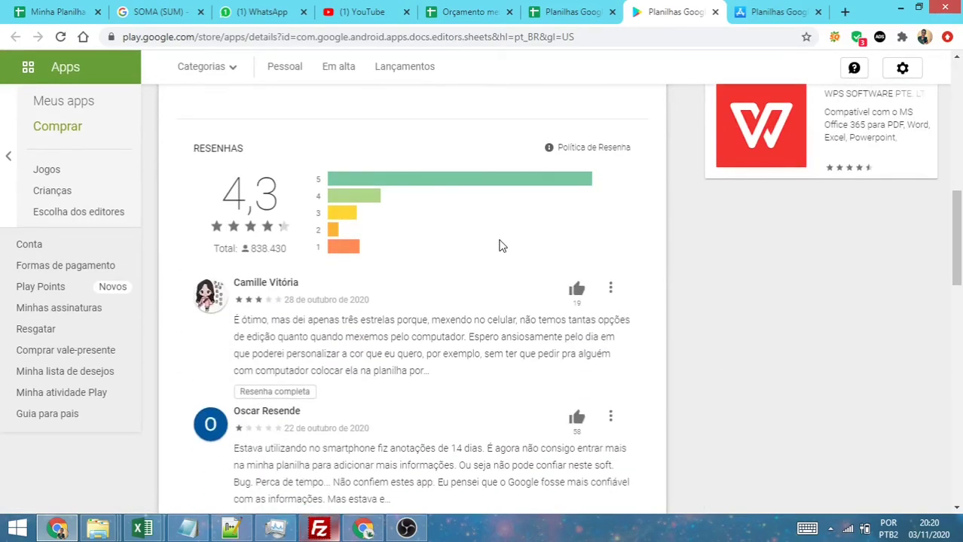
scroll(503, 246, up, 5)
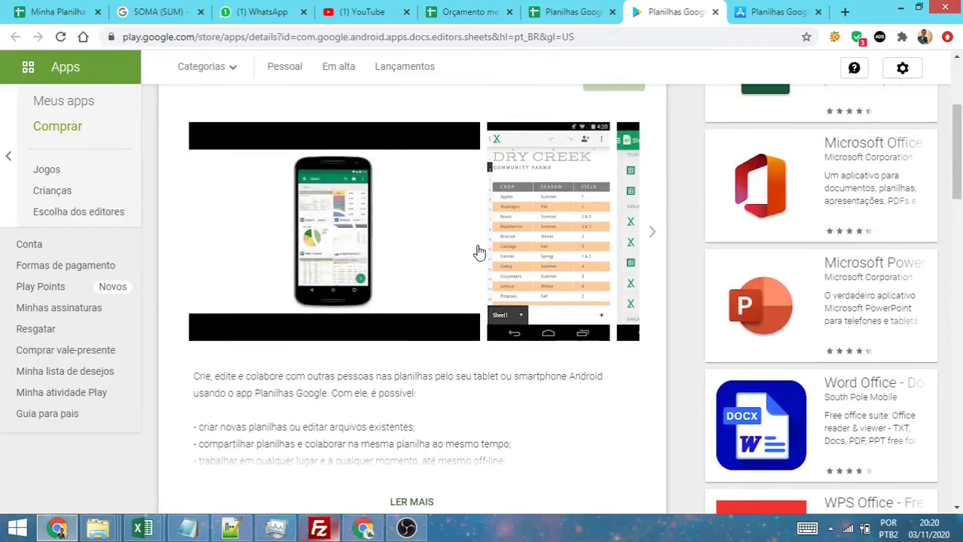
scroll(478, 252, up, 3)
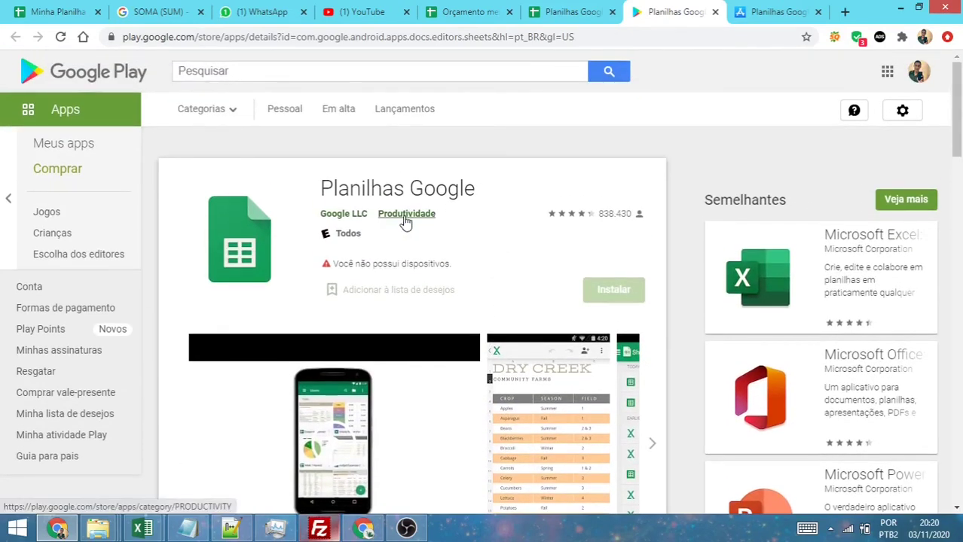
Step: Switch to the Planilhas Google page on the Apple App Store and examine its details, iPhone screenshots and description
click(791, 9)
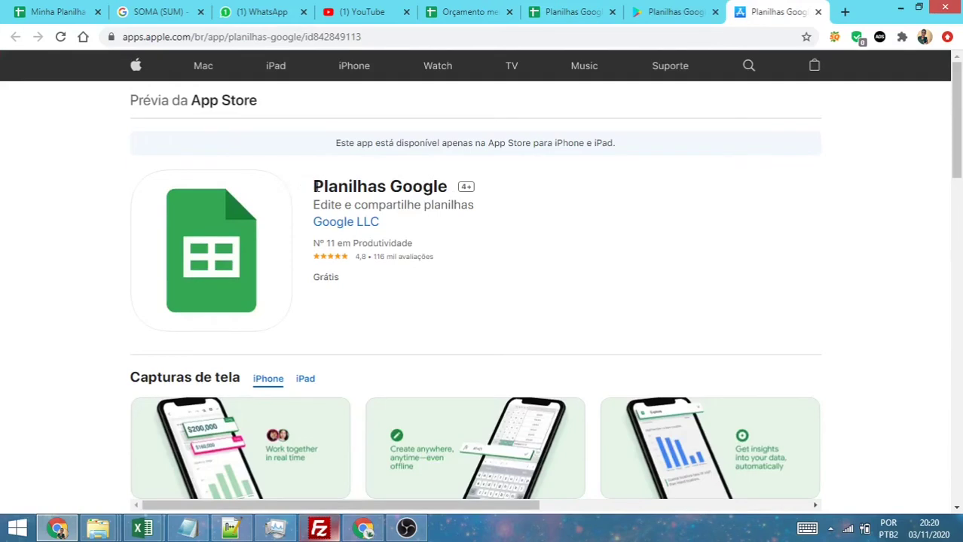
drag(313, 186, 451, 186)
click(440, 263)
click(699, 8)
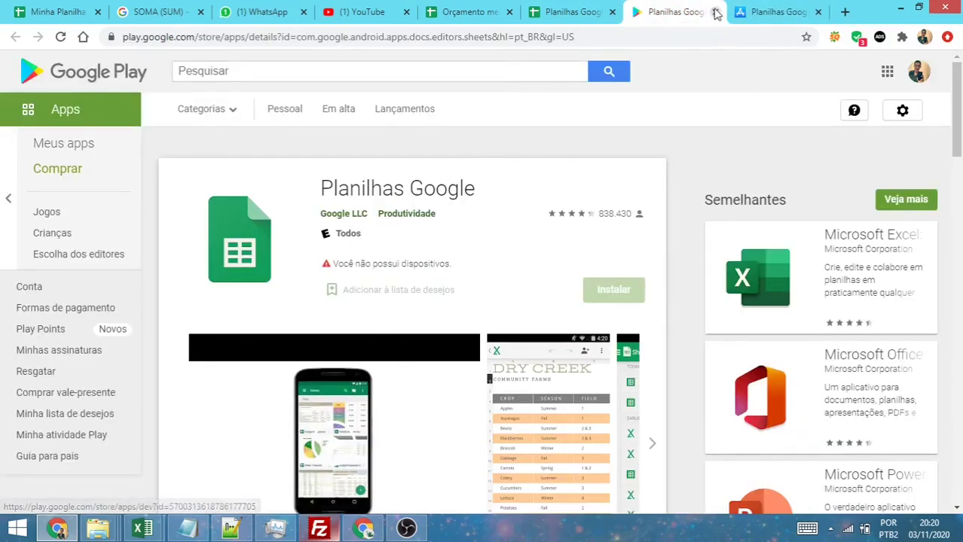
click(777, 10)
scroll(452, 271, down, 2)
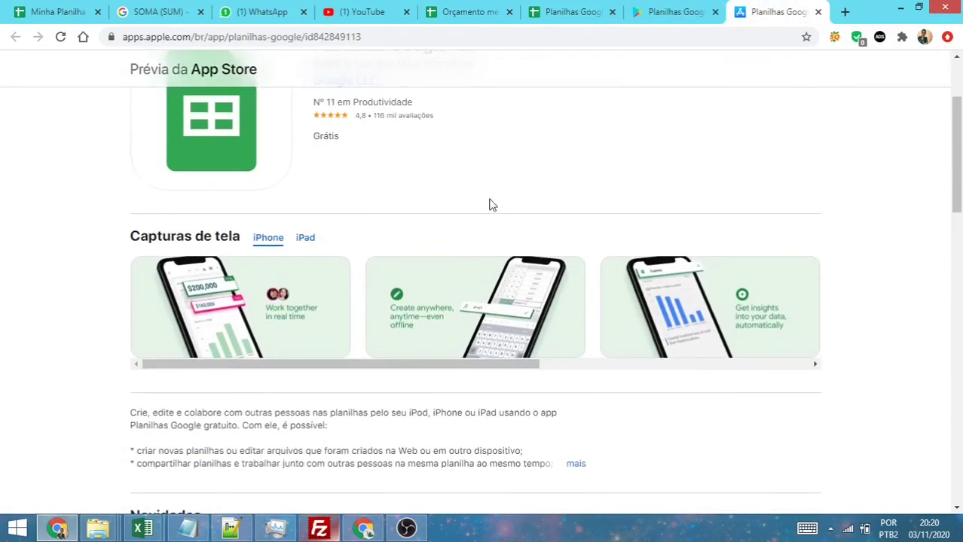
scroll(420, 243, up, 3)
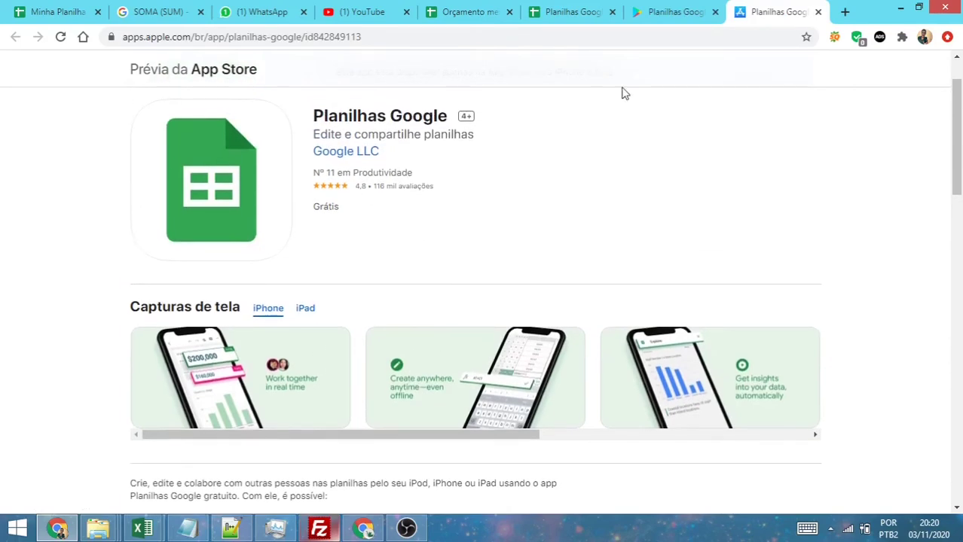
Step: Go back to the Planilhas Google page on Google Play and look over the Android app's details and screenshots
click(678, 11)
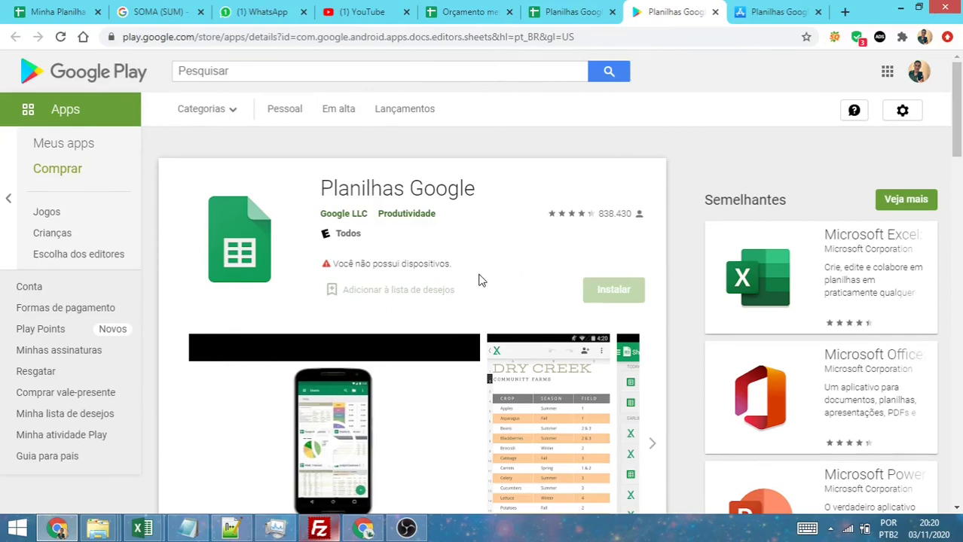
scroll(477, 280, down, 3)
scroll(481, 290, up, 3)
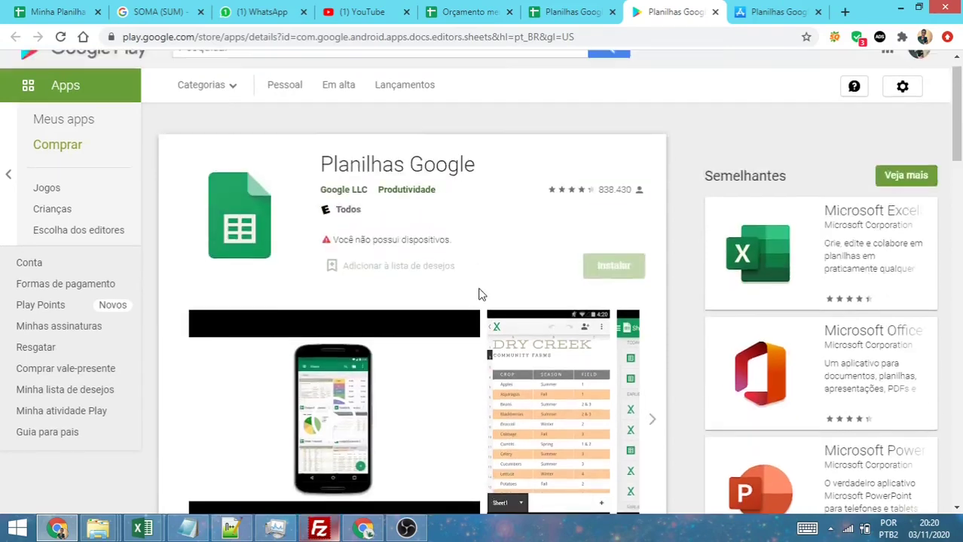
scroll(482, 294, up, 1)
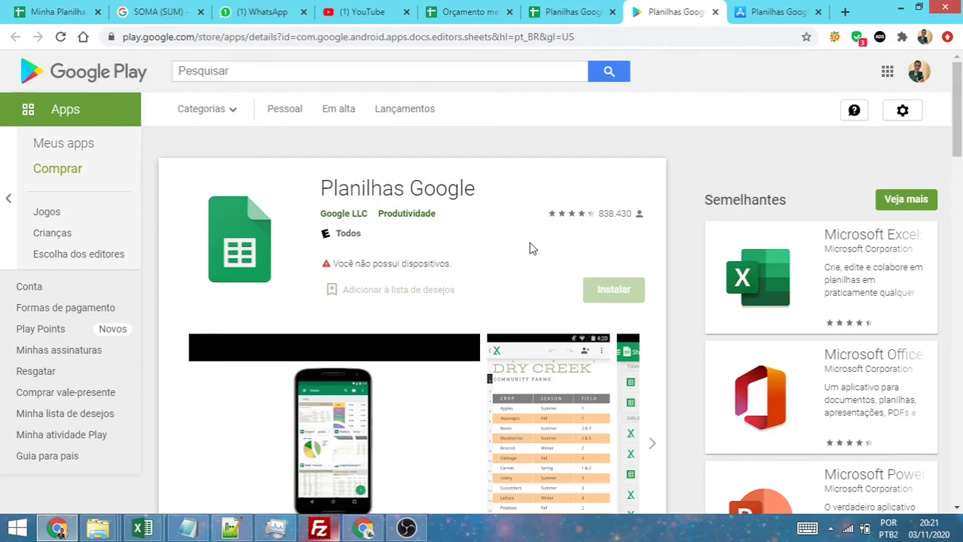
scroll(505, 218, down, 3)
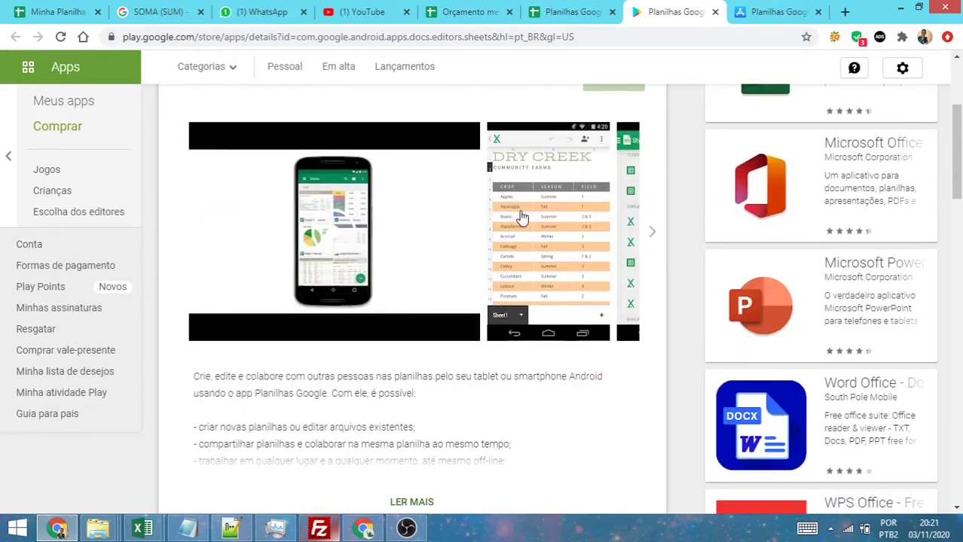
scroll(444, 251, up, 3)
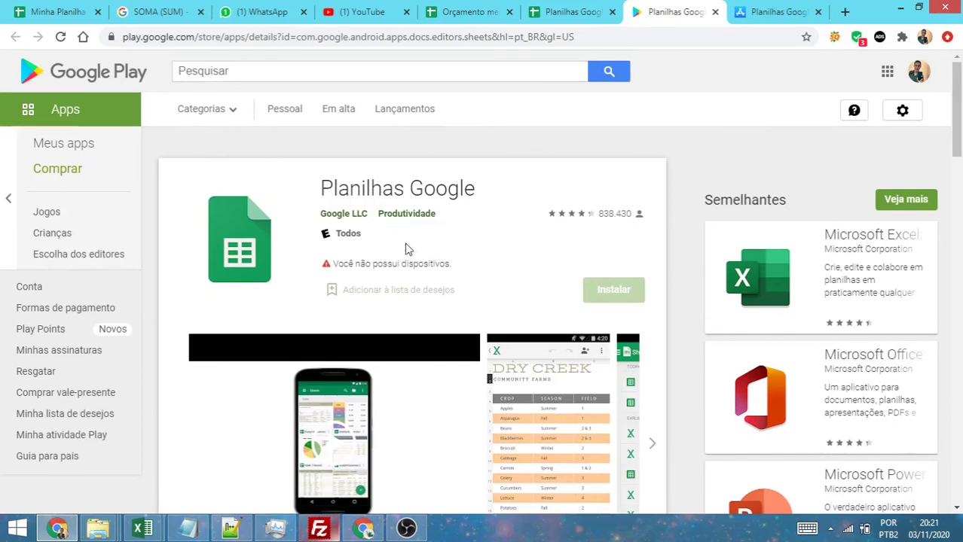
Step: Return to the Minha Planilha spreadsheet and view its list of tools again
click(59, 9)
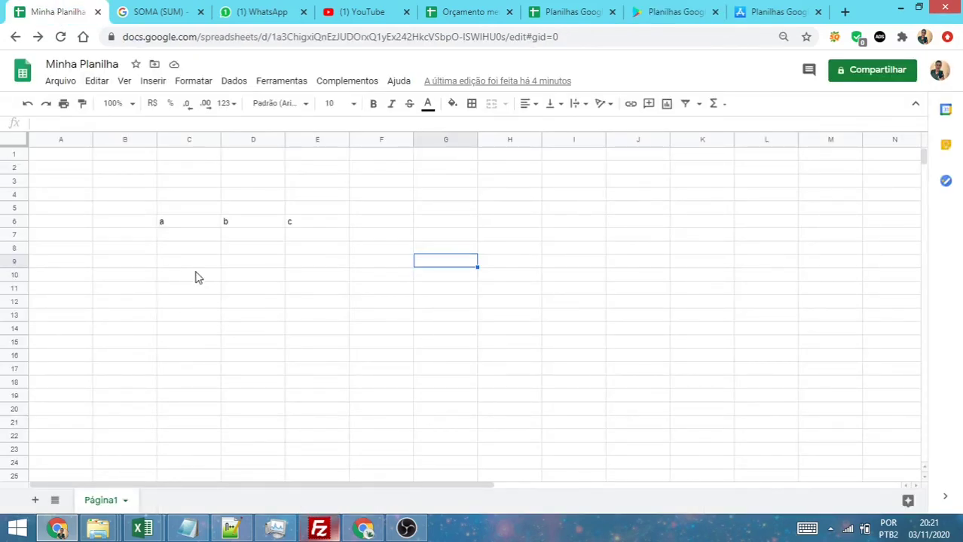
click(302, 84)
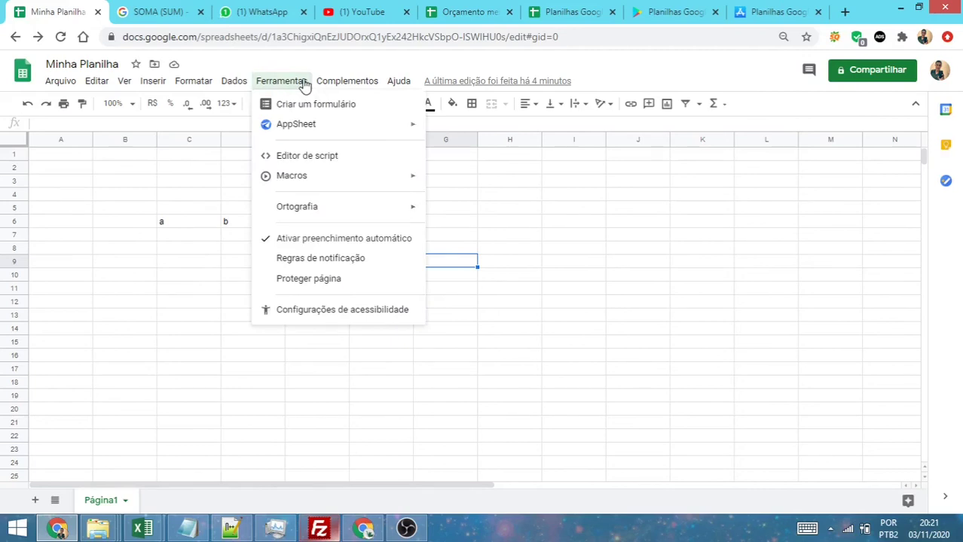
click(155, 271)
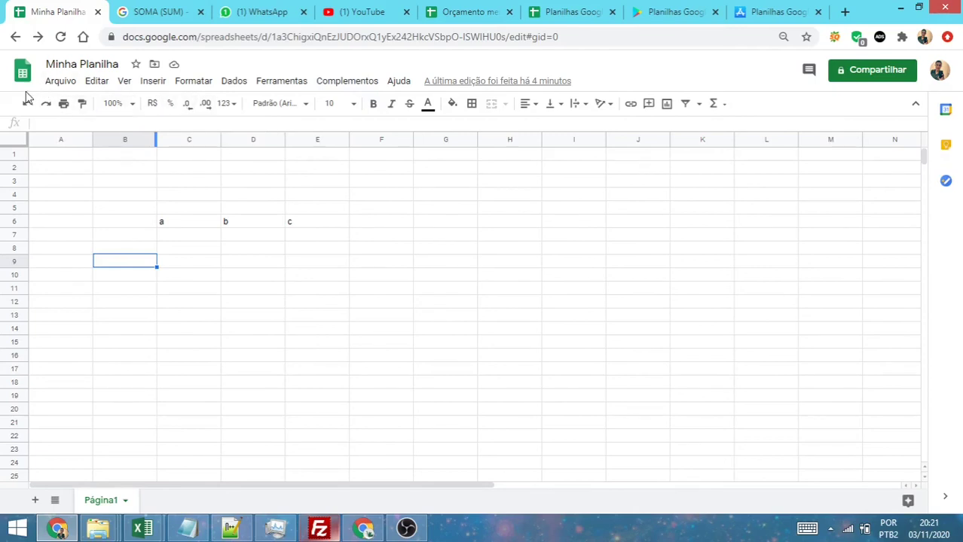
Step: Protect the Página1 sheet with the description 5561, view the editing permission choices and keep editing restricted to Somente você
click(125, 503)
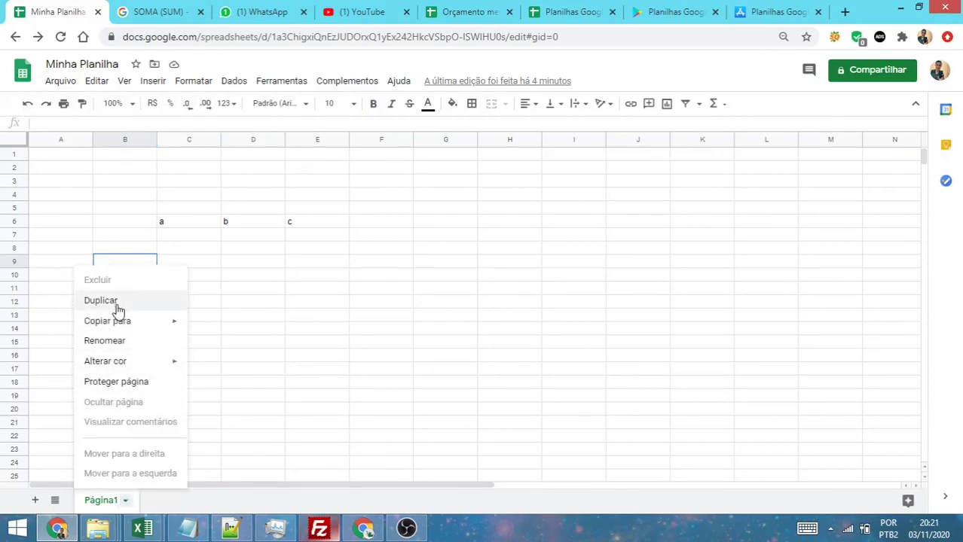
click(134, 381)
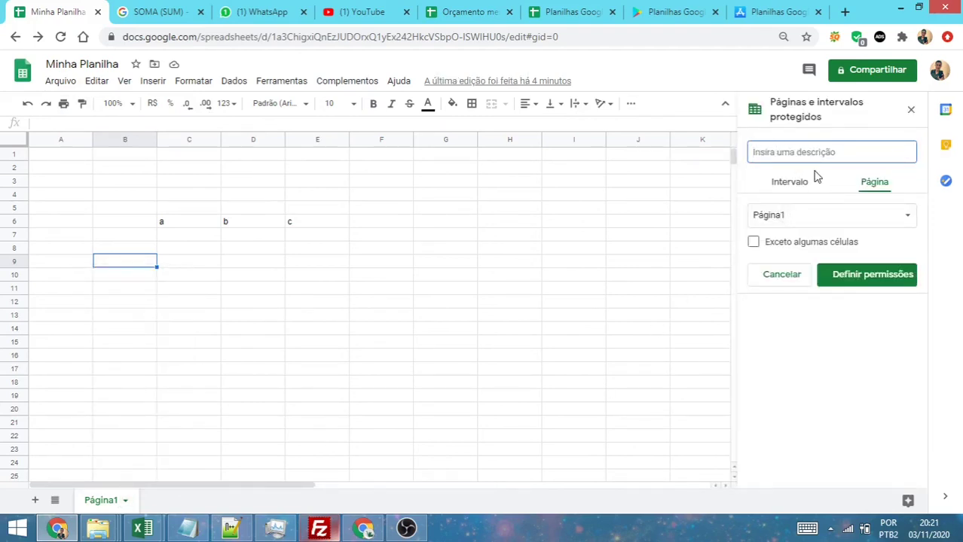
text(5561)
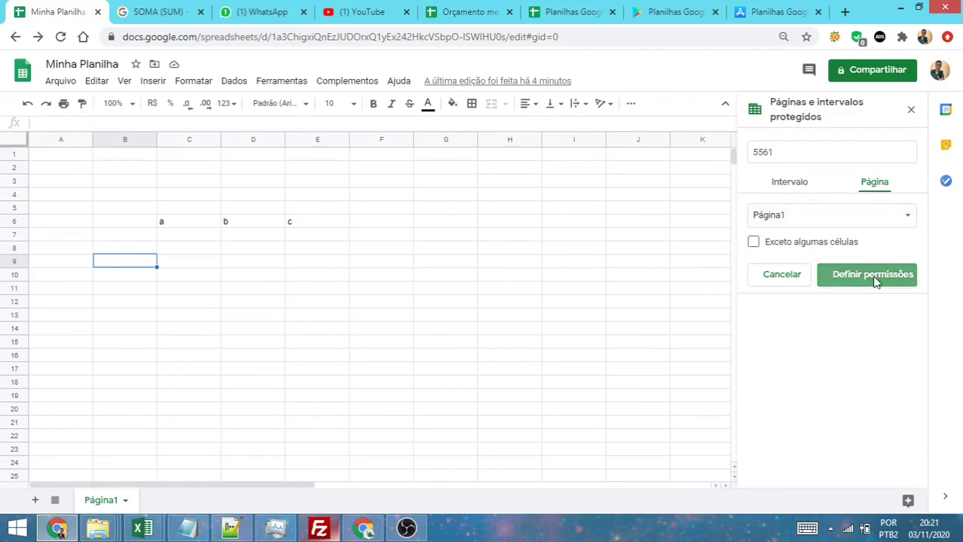
click(866, 276)
click(443, 298)
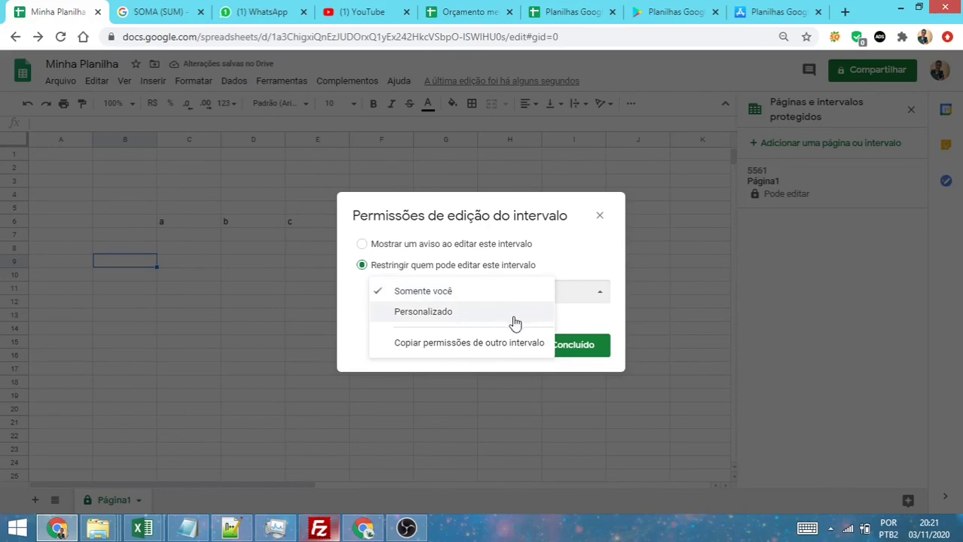
click(601, 220)
click(601, 217)
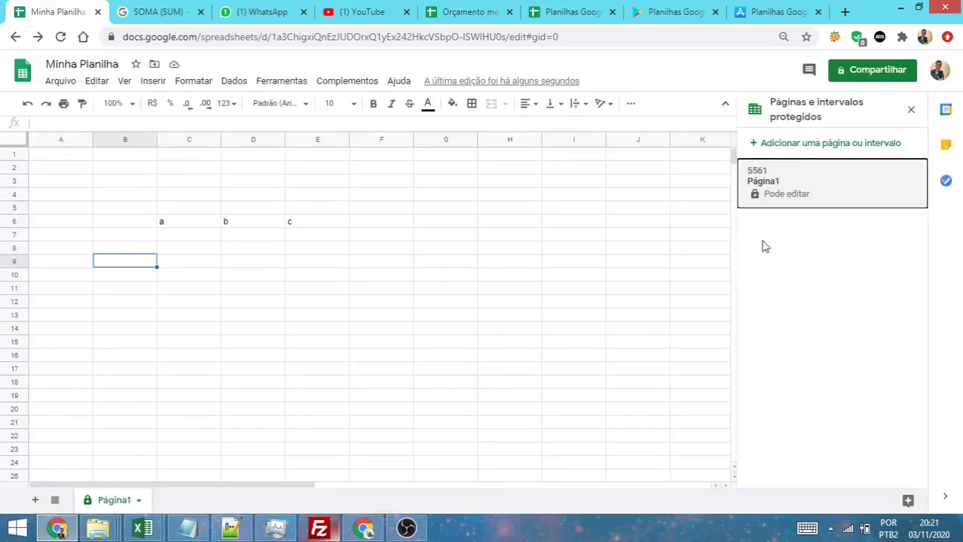
Step: Remove the protection from the Página1 sheet and close the list of protected sheets and ranges
click(829, 198)
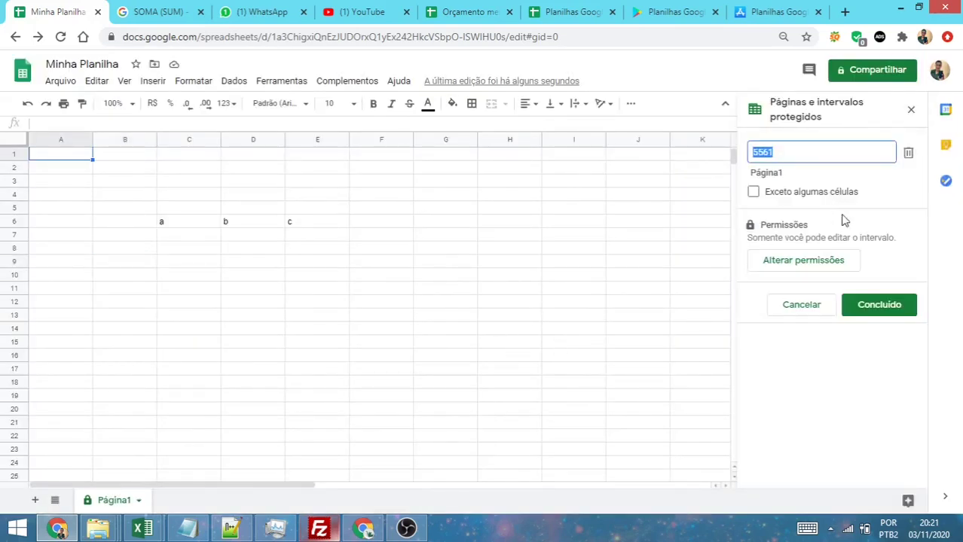
click(908, 153)
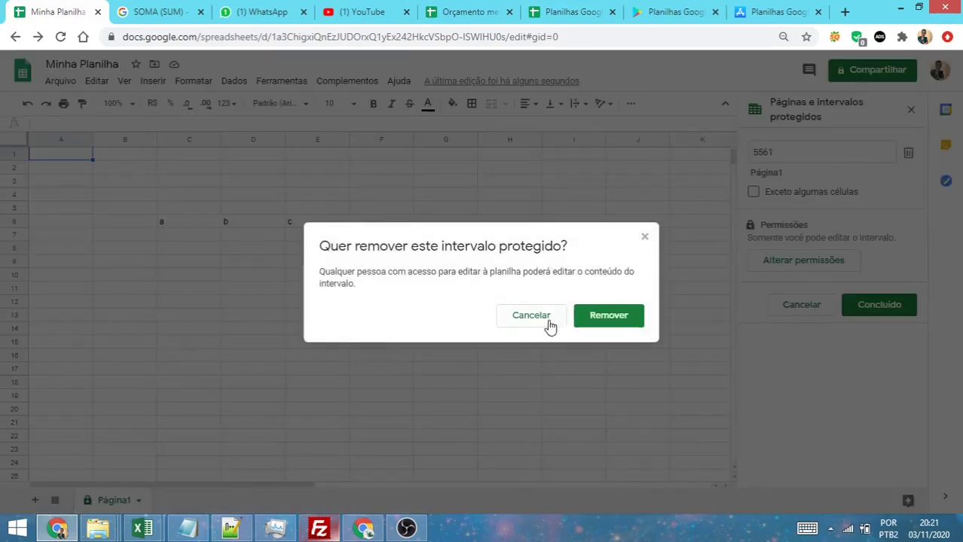
click(608, 316)
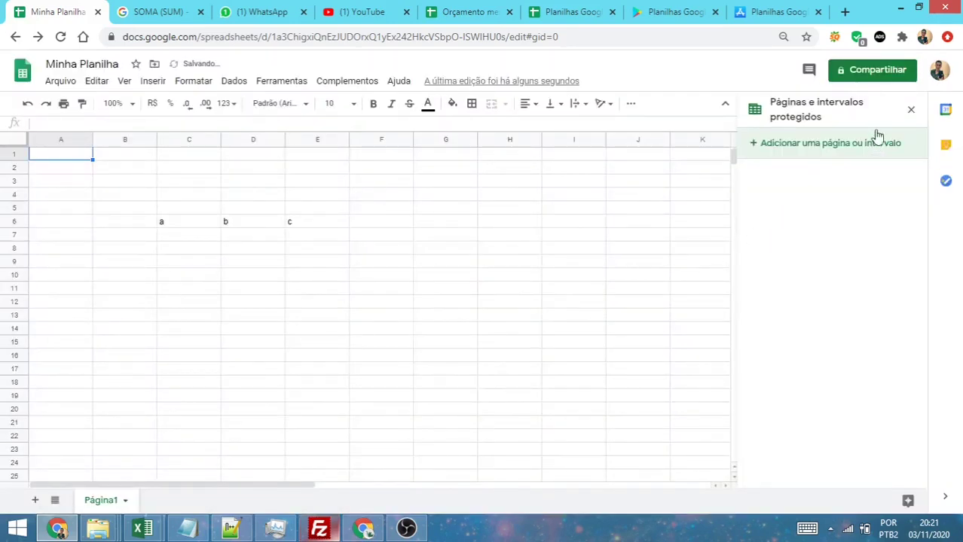
click(910, 113)
click(397, 318)
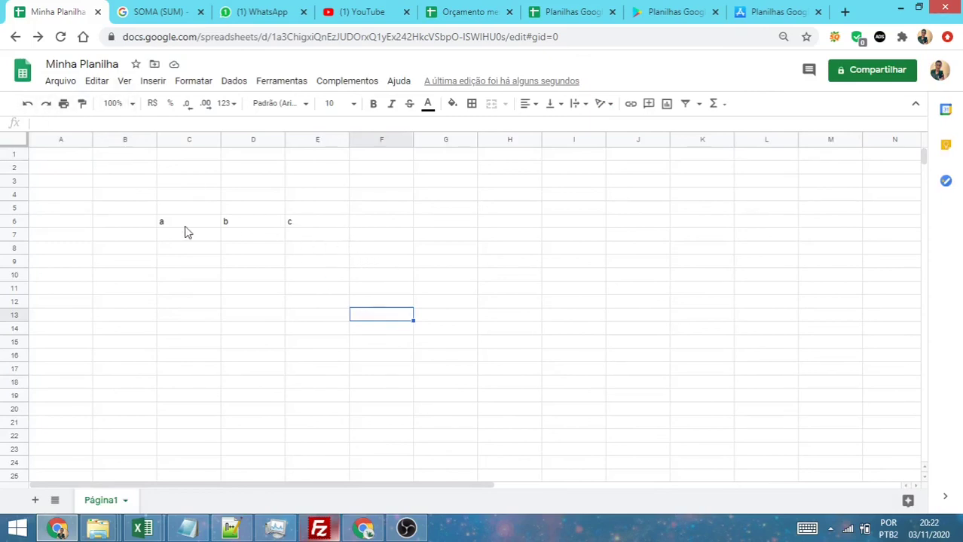
drag(186, 226, 317, 227)
click(326, 290)
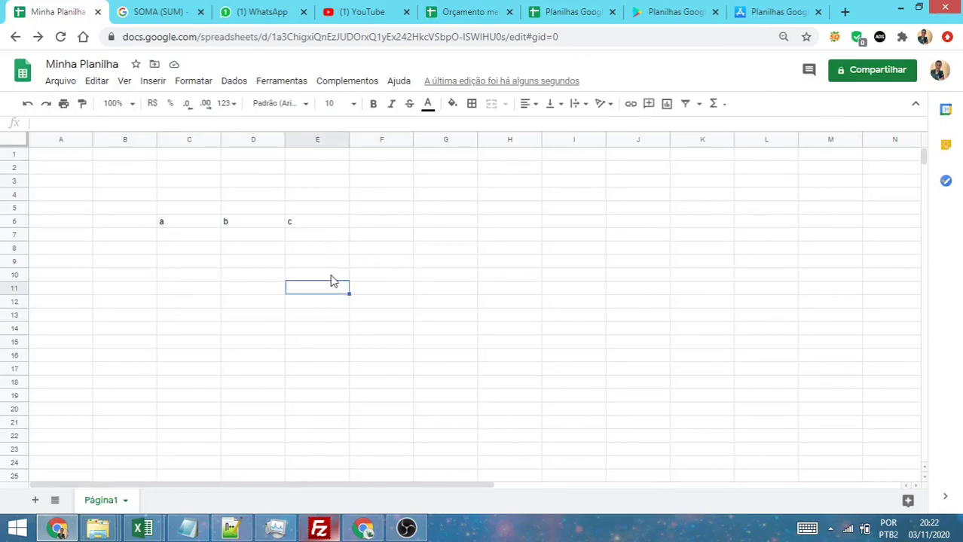
click(242, 238)
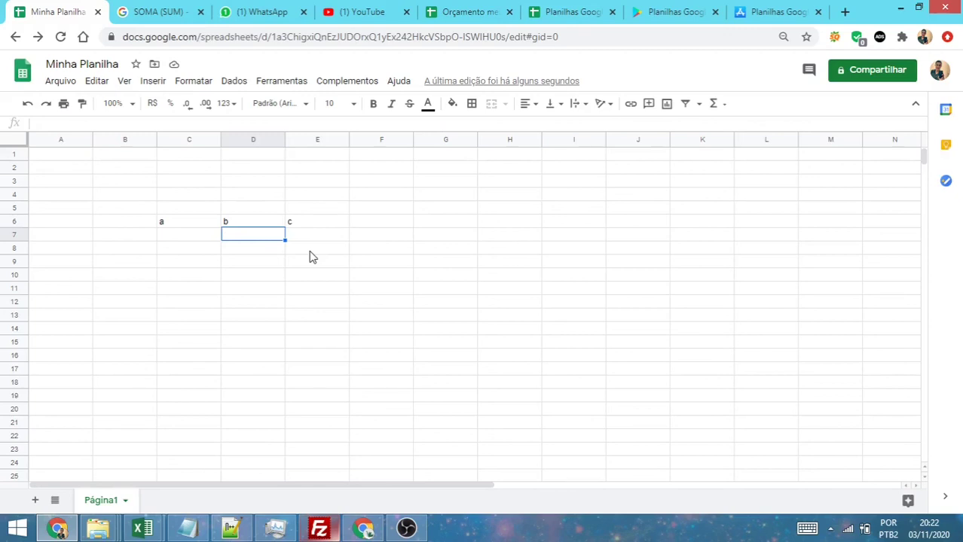
drag(194, 224, 257, 221)
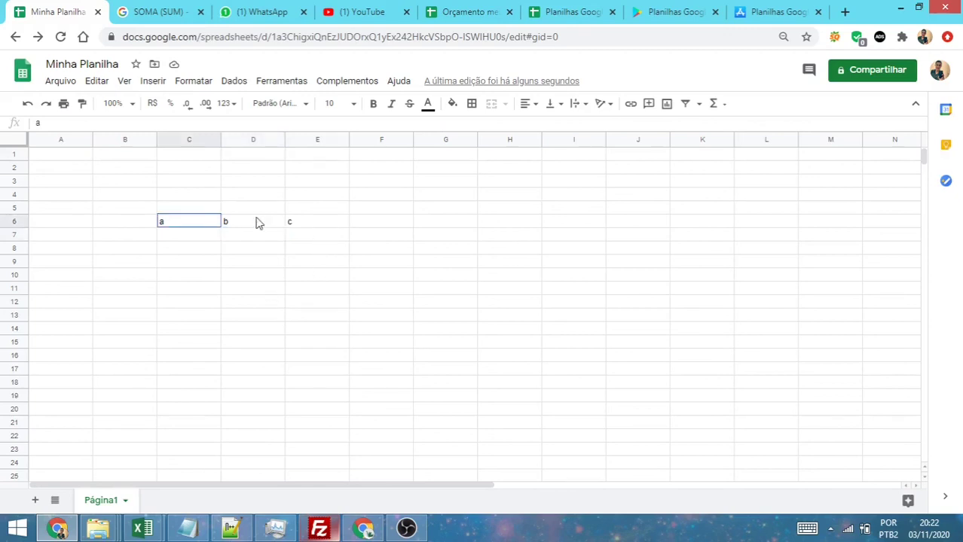
click(306, 274)
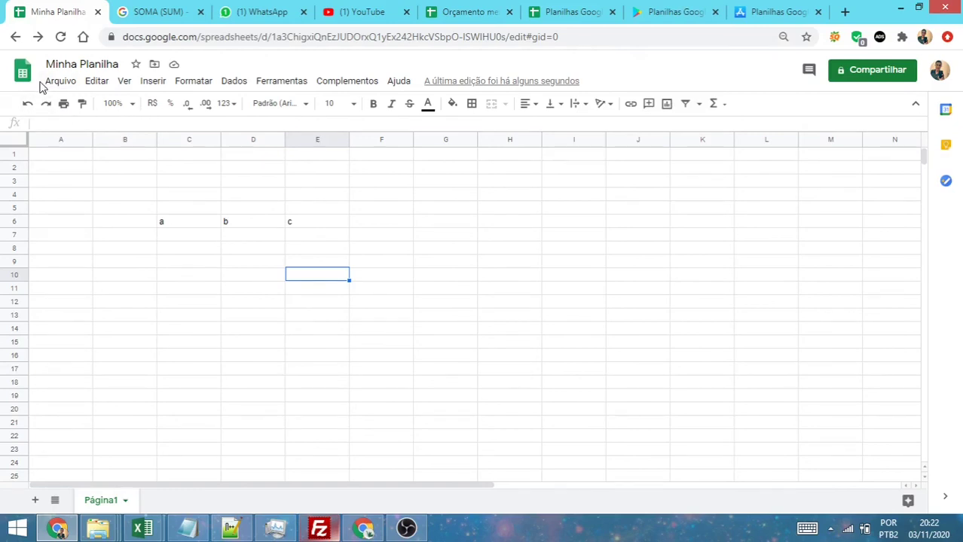
click(373, 225)
click(332, 226)
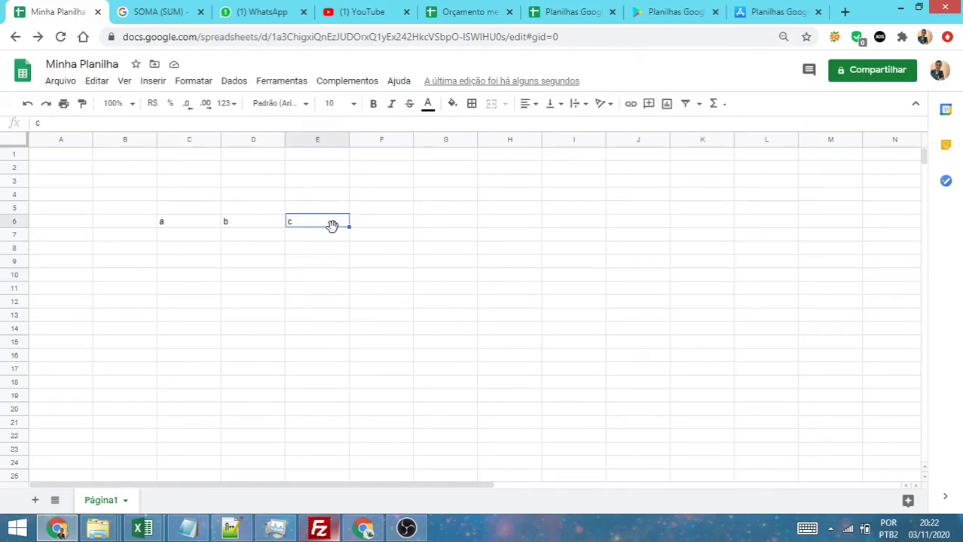
click(226, 240)
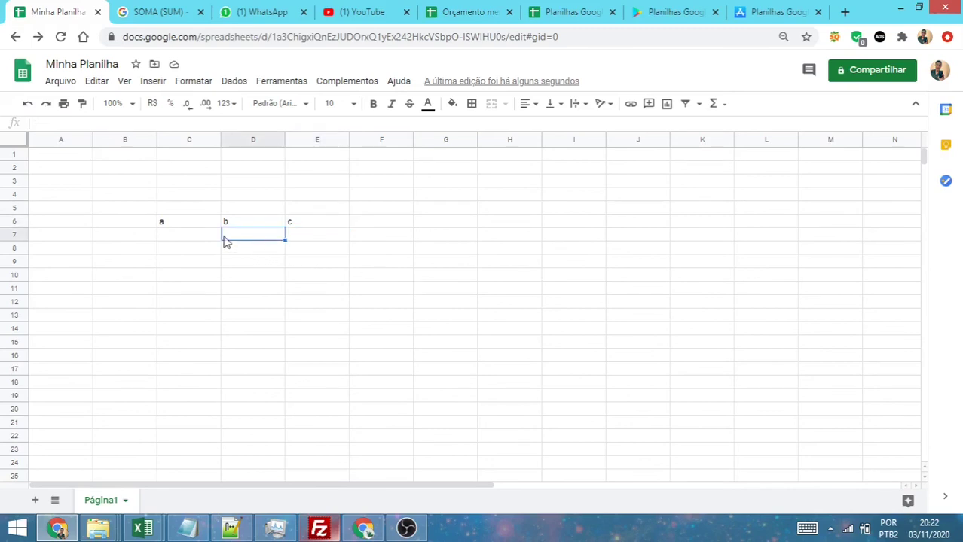
drag(202, 239, 308, 244)
click(283, 264)
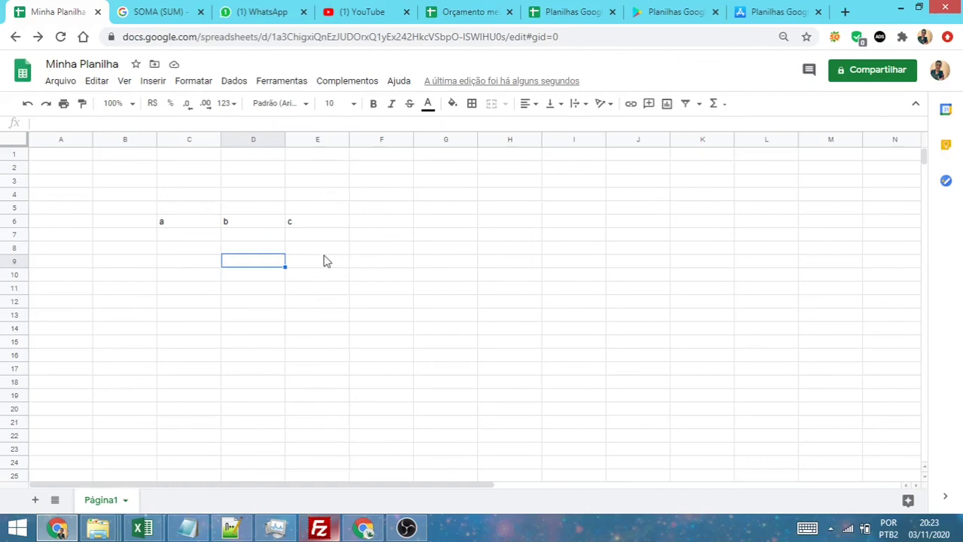
click(253, 240)
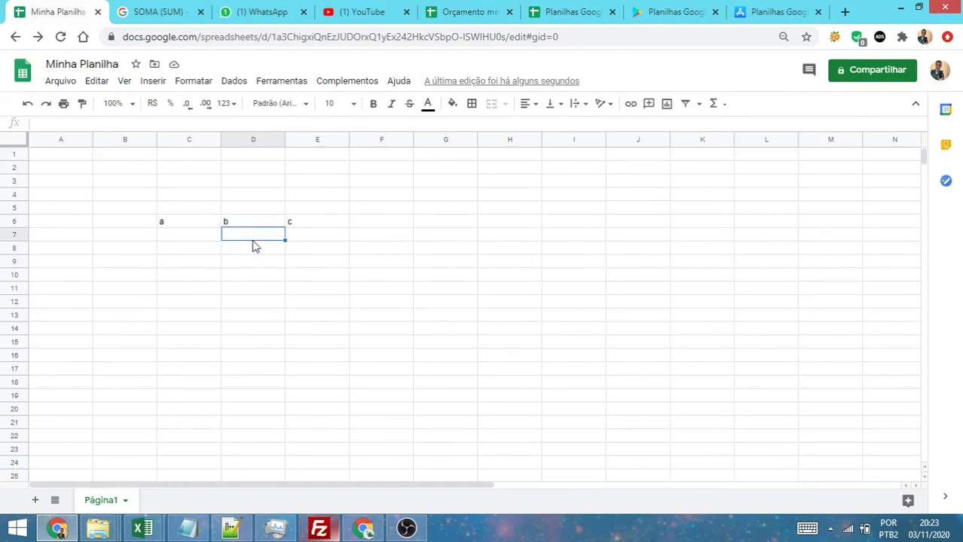